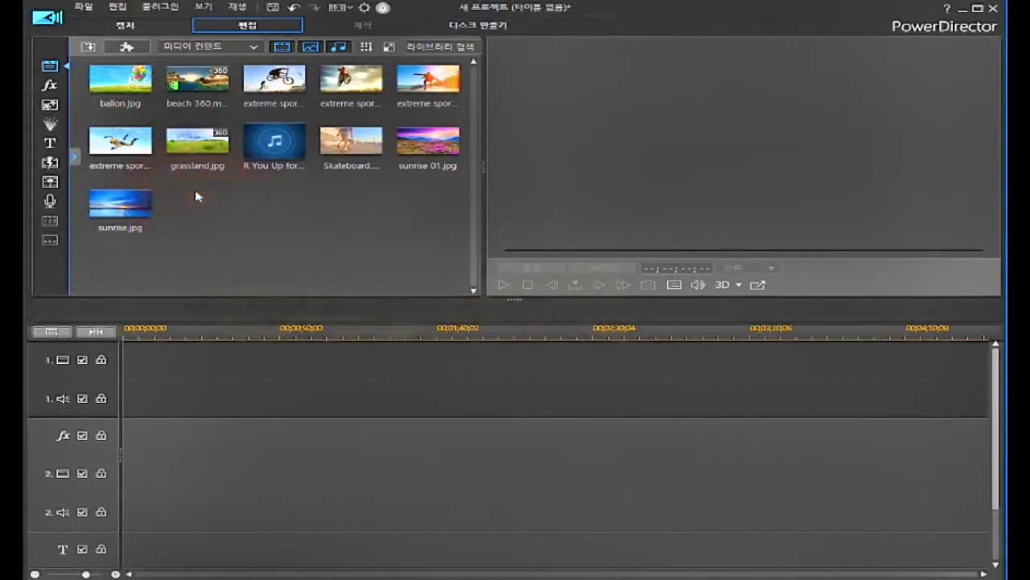
# Delete all the sample media clips from the media library.
pyautogui.click(121, 81)
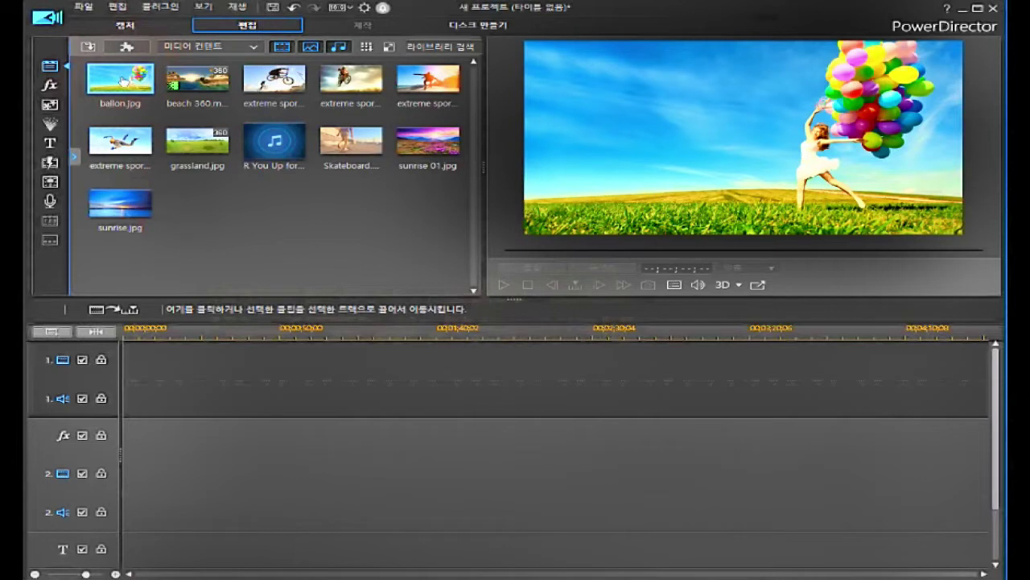
pyautogui.hotkey('ctrl', 'a')
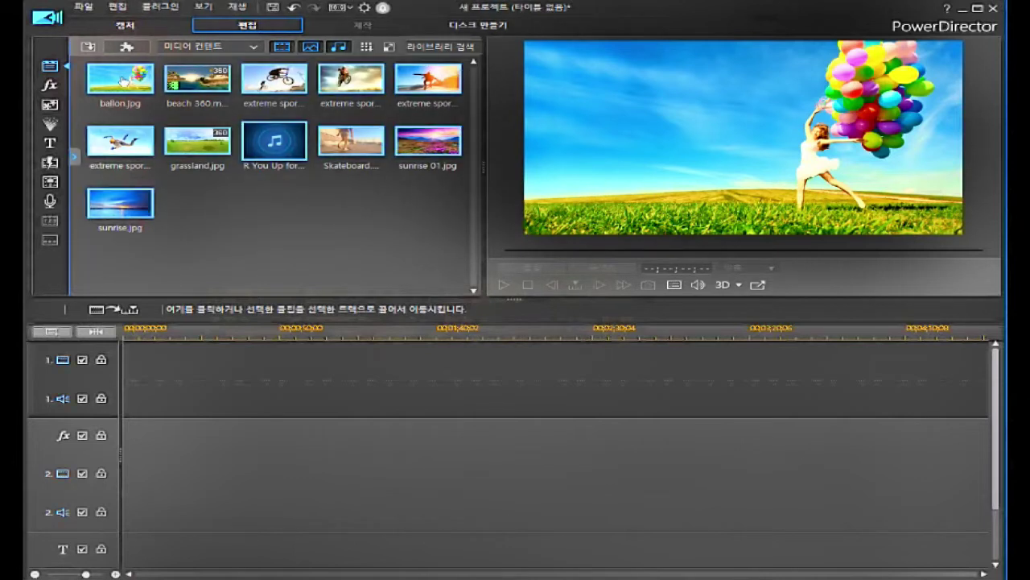
pyautogui.press('Delete')
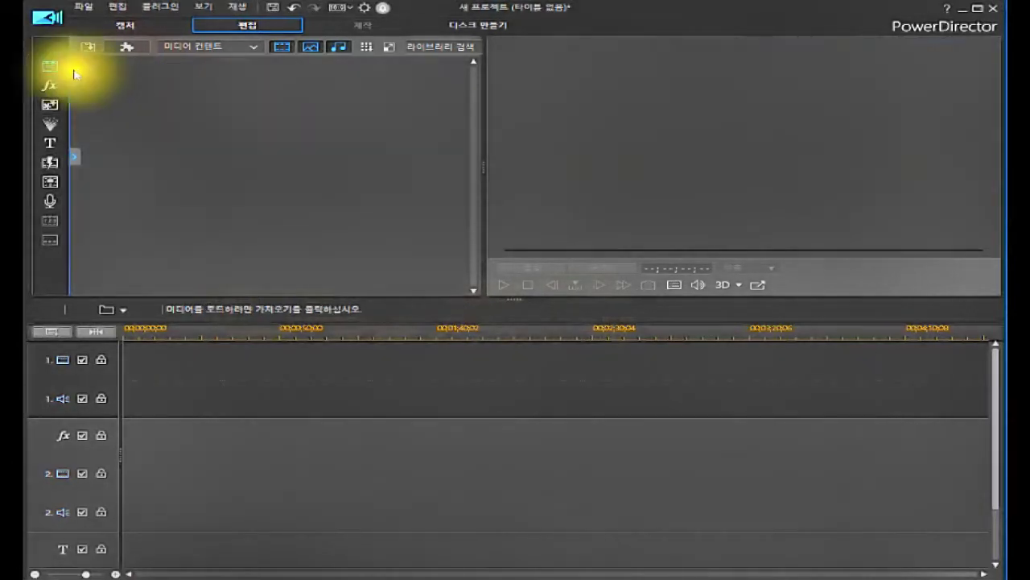
# Import Sample_비디오.mp4 from the #비디오(다중다듬기&분할) folder, inside 파워디렉터강좌, into the media library.
pyautogui.click(91, 50)
pyautogui.click(109, 61)
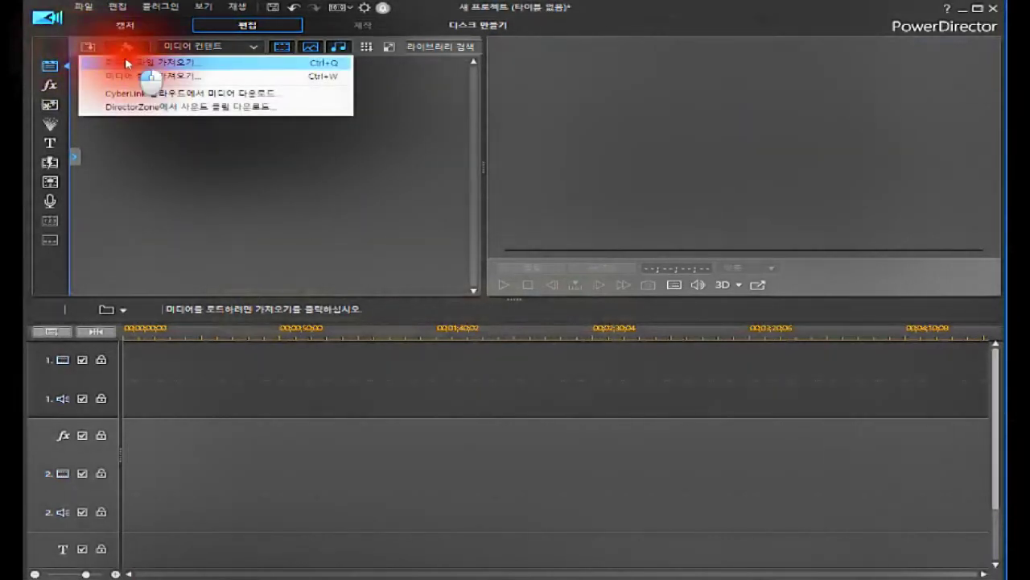
pyautogui.scroll(3, 330, 210)
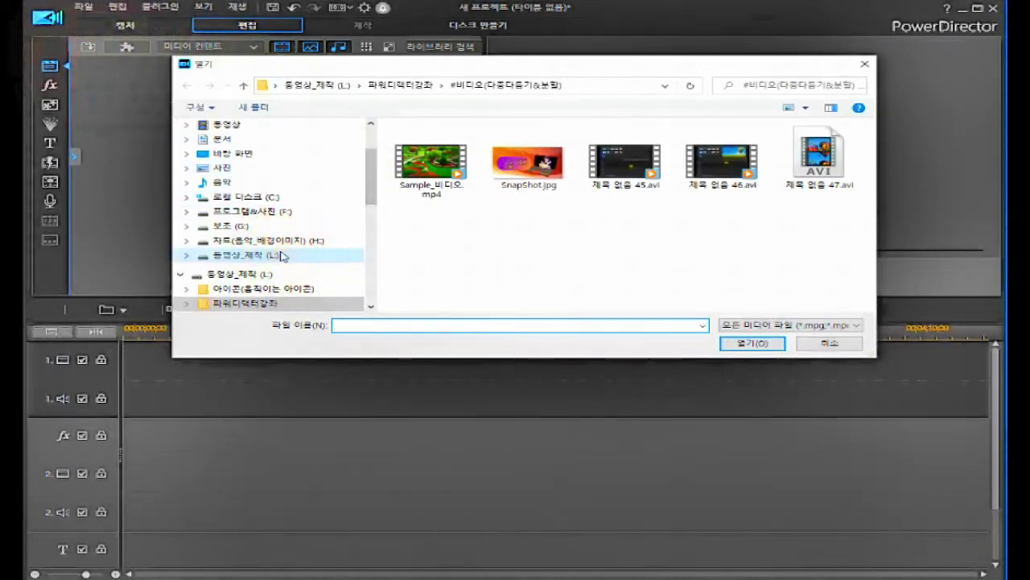
pyautogui.scroll(-1, 281, 257)
pyautogui.click(197, 262)
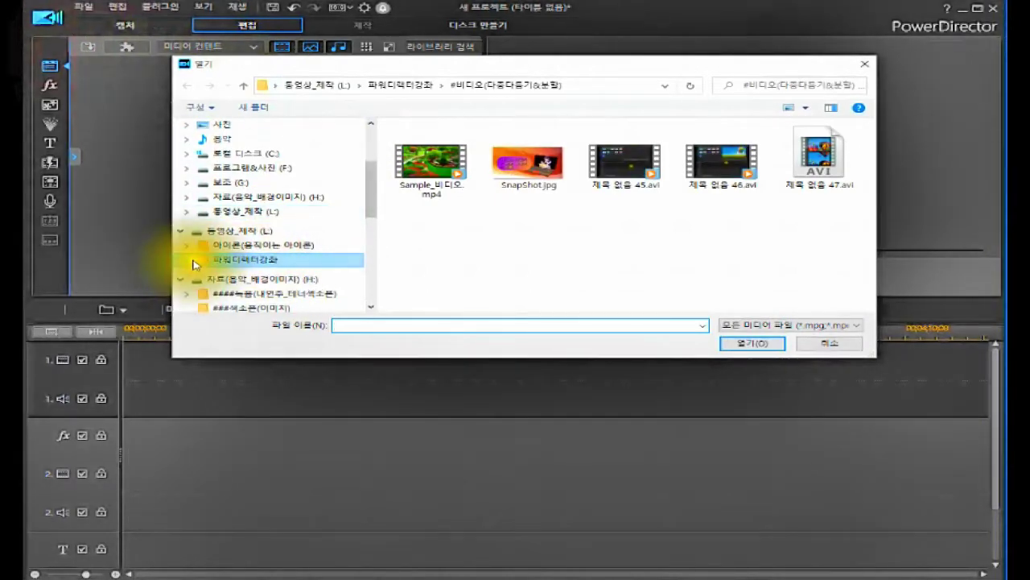
pyautogui.click(191, 260)
pyautogui.click(266, 231)
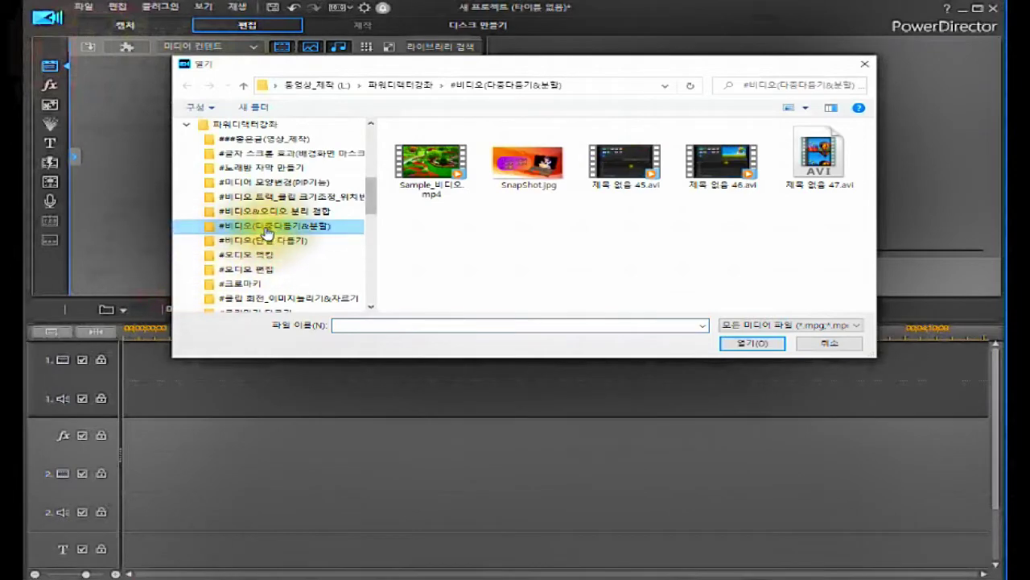
pyautogui.click(278, 232)
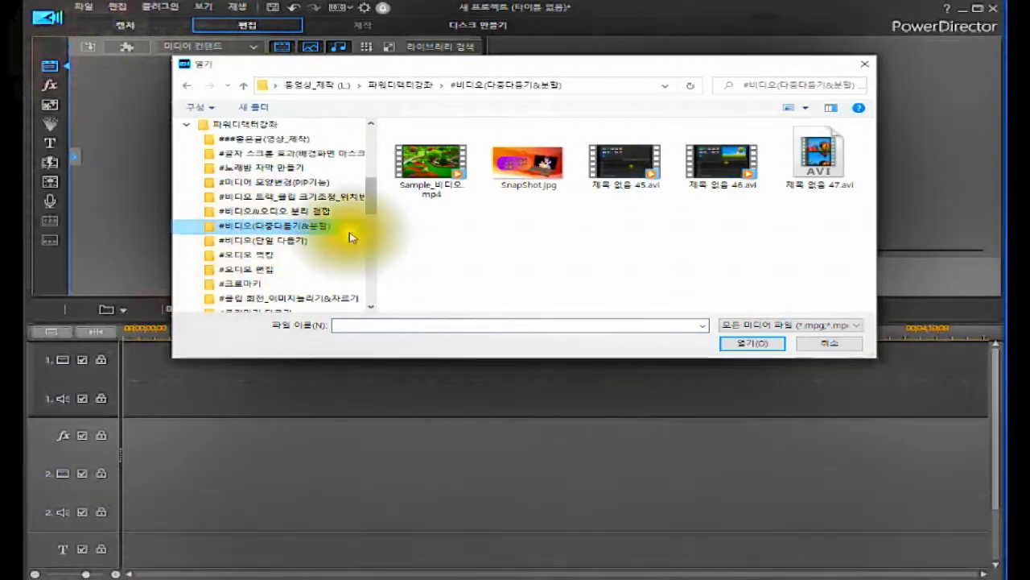
pyautogui.click(431, 165)
pyautogui.click(752, 343)
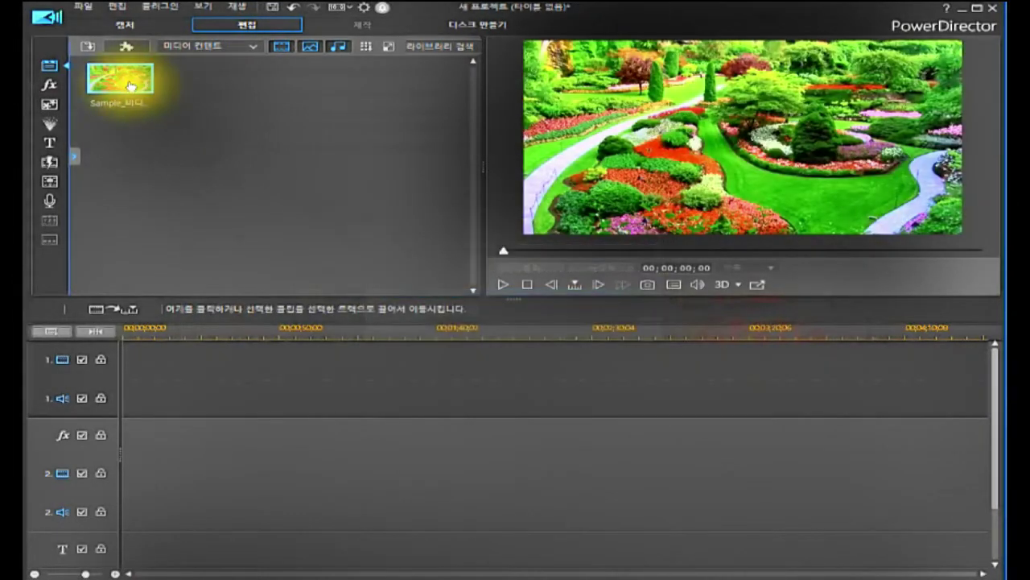
# Place the Sample_비디오 clip at the start of video track 1 and fit the timeline to its full length.
pyautogui.click(130, 87)
pyautogui.moveTo(130, 86); pyautogui.dragTo(121, 359)
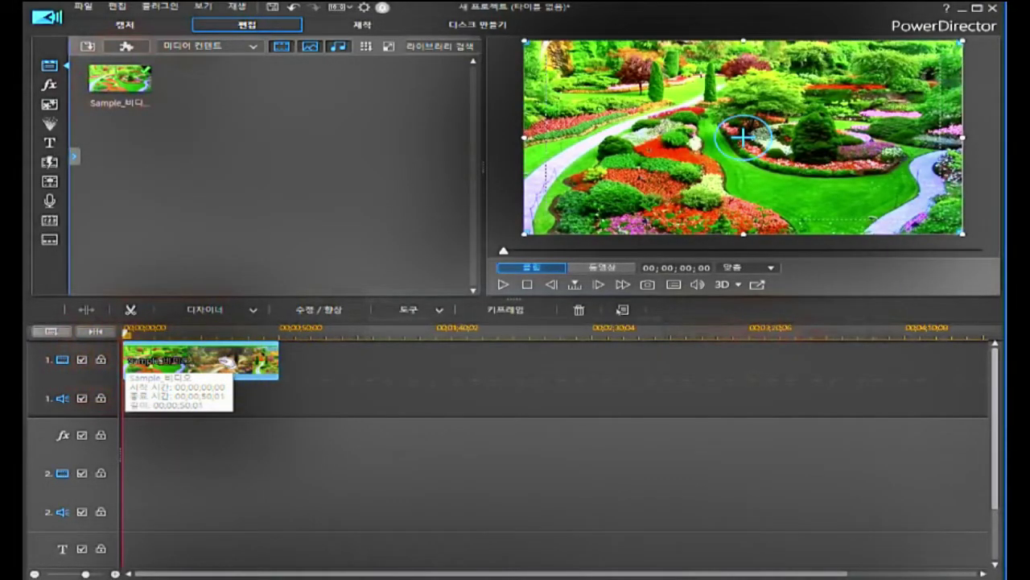
pyautogui.click(227, 362)
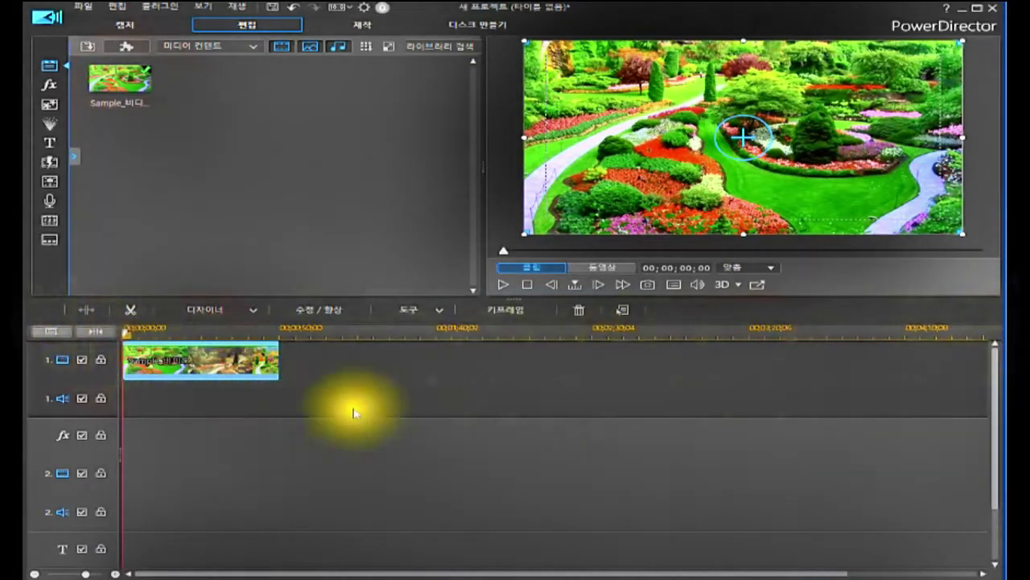
pyautogui.click(97, 333)
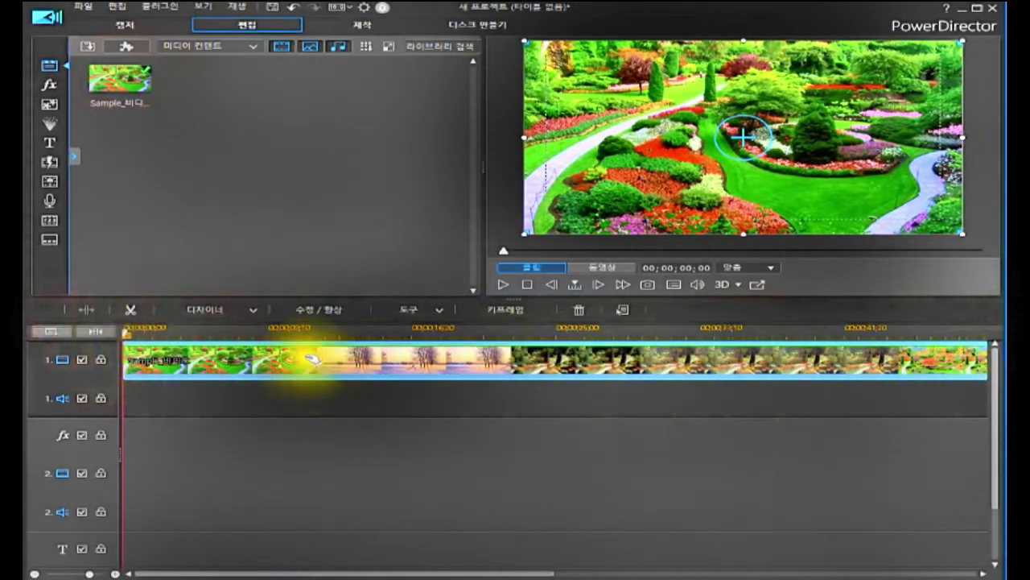
# Position the playhead at 00;00;06;00 and look through the clip's video editing options, including the trim command.
pyautogui.click(225, 330)
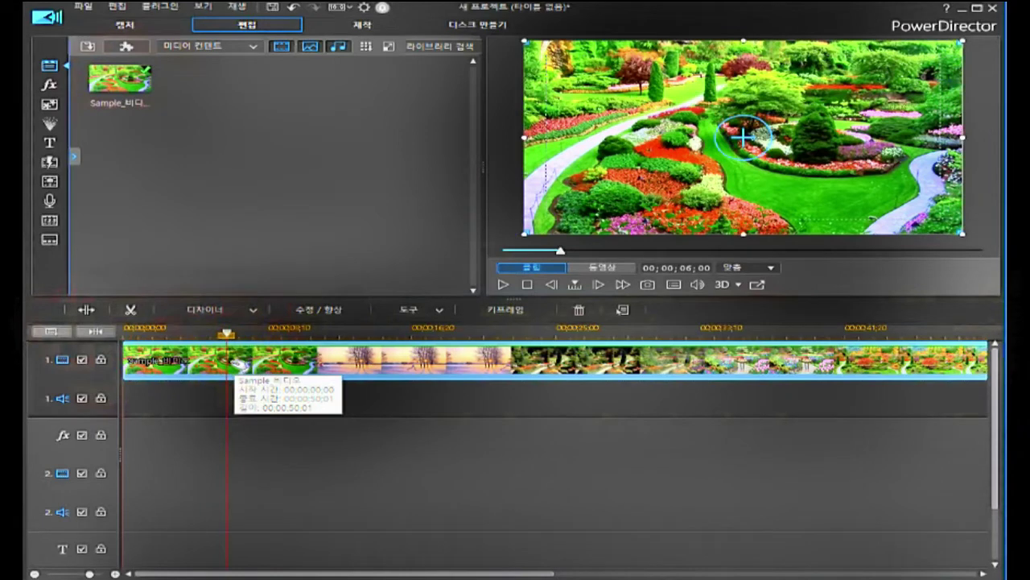
pyautogui.click(233, 362)
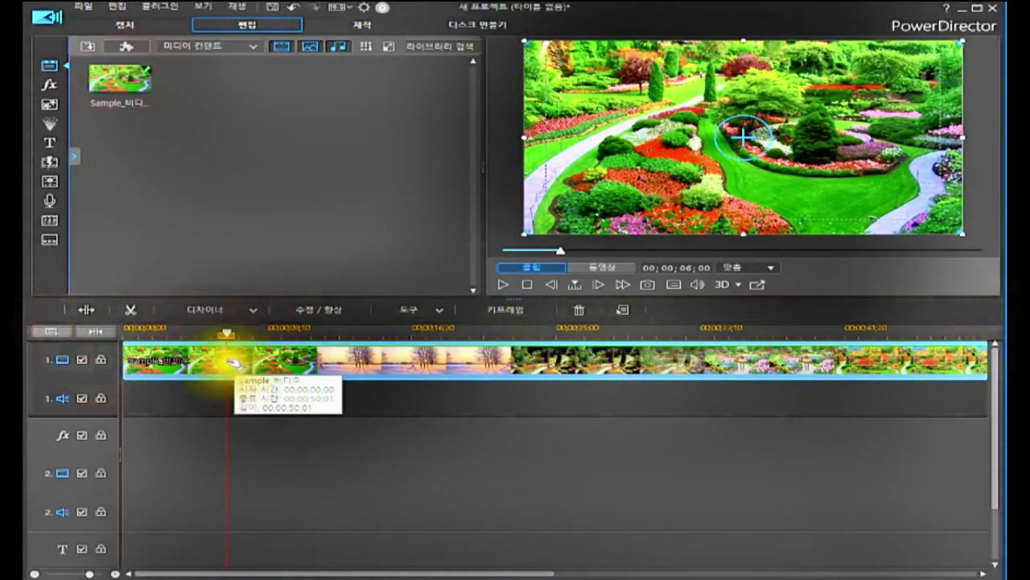
pyautogui.rightClick(232, 363)
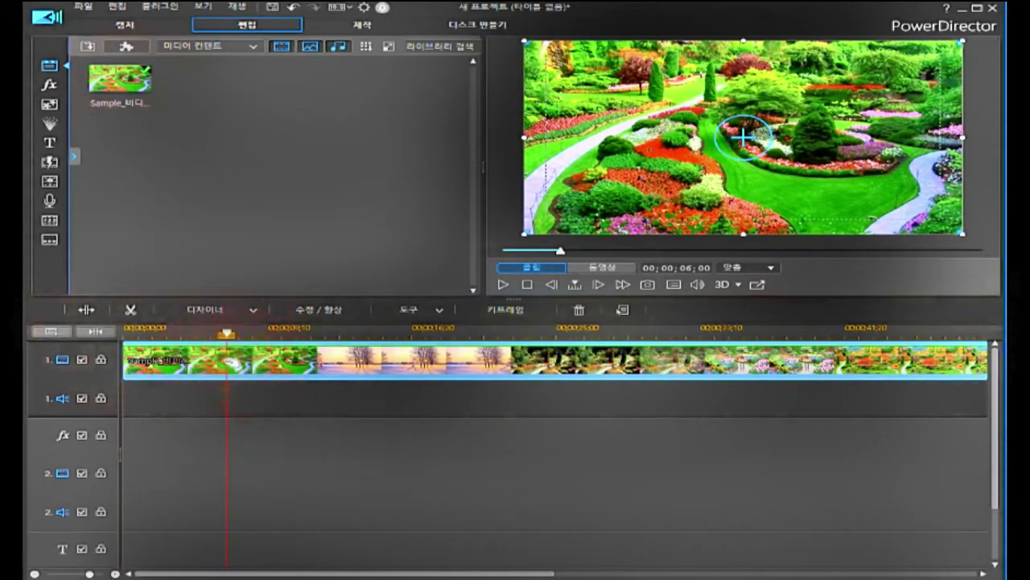
pyautogui.rightClick(231, 363)
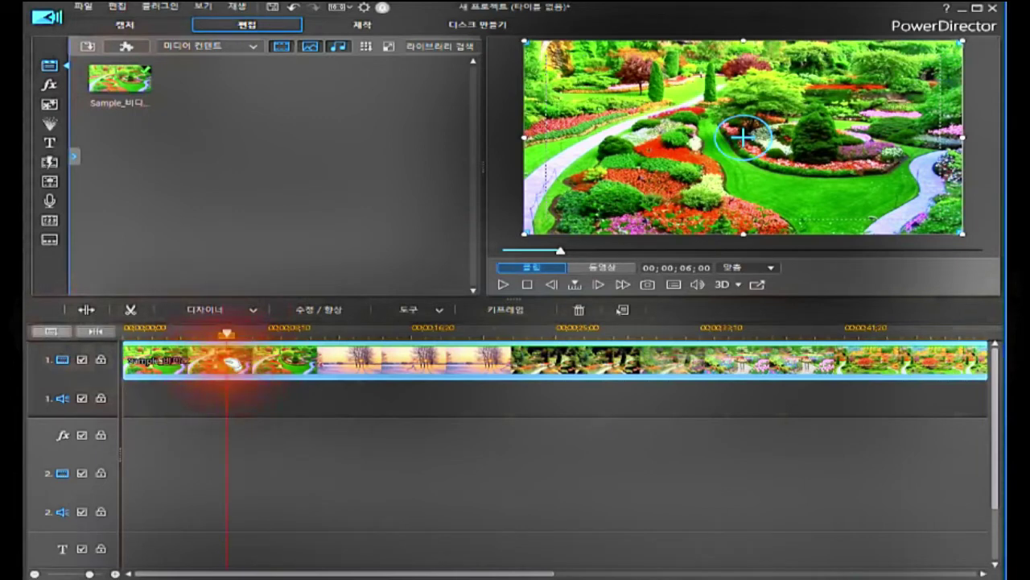
pyautogui.rightClick(231, 364)
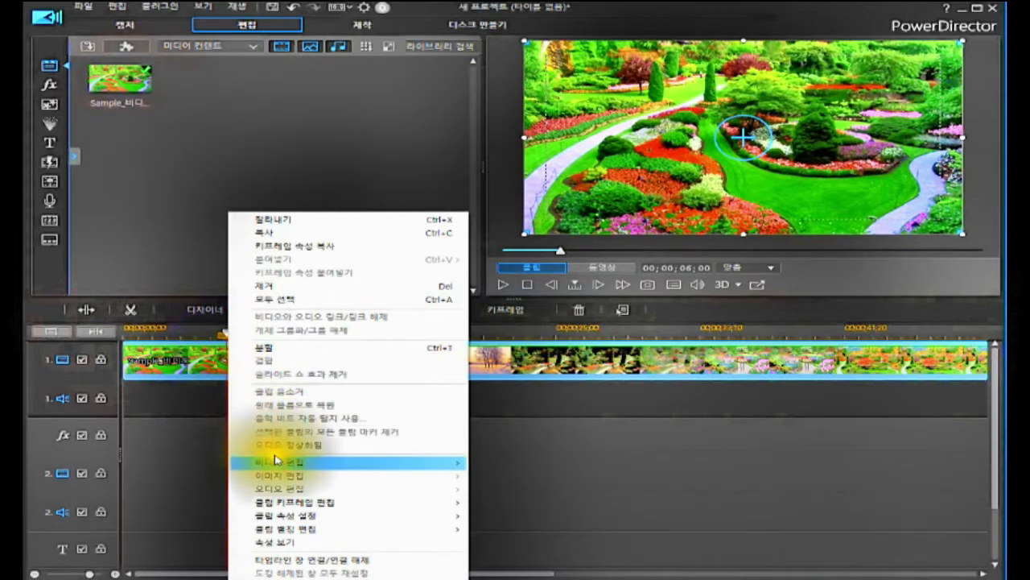
pyautogui.moveTo(278, 461)
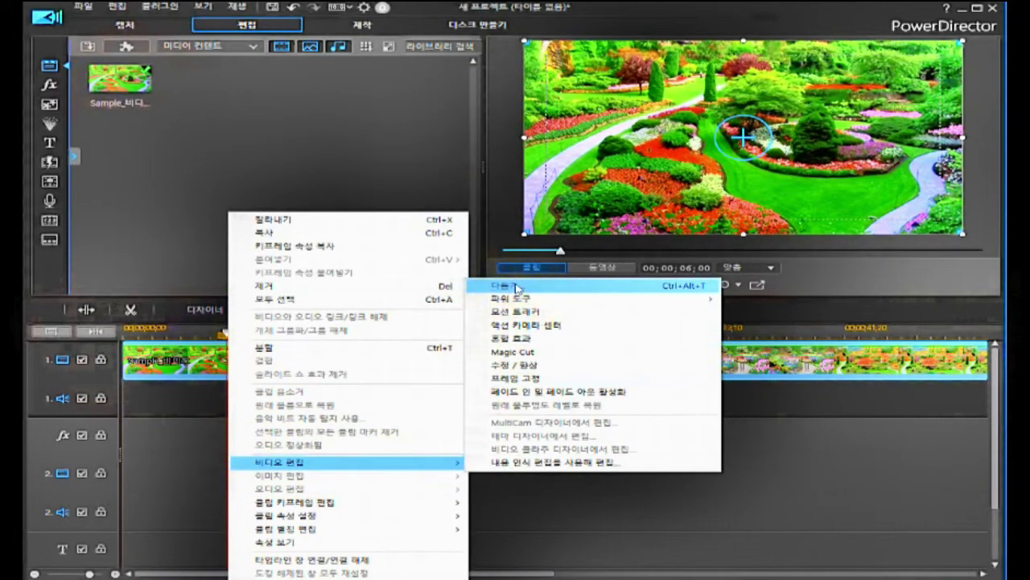
pyautogui.click(165, 365)
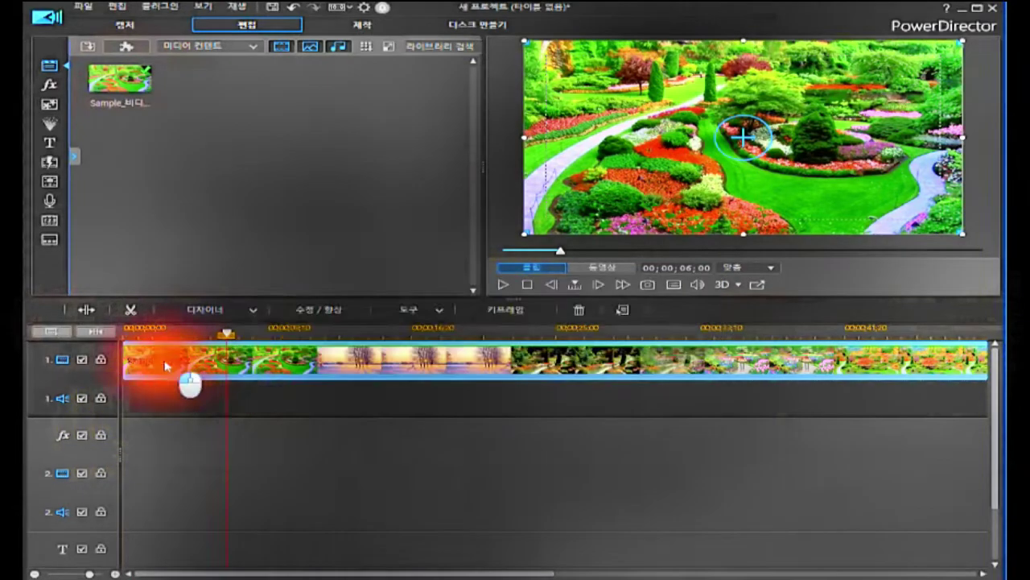
# Open the selected clip for trimming and switch to multi-trim (다중 다듬기) mode.
pyautogui.click(148, 308)
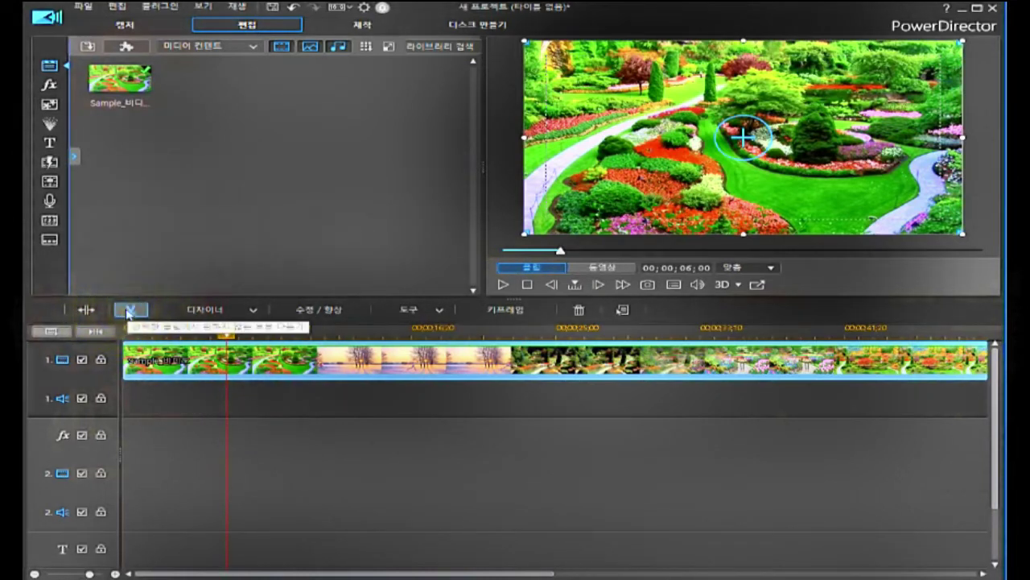
pyautogui.click(127, 312)
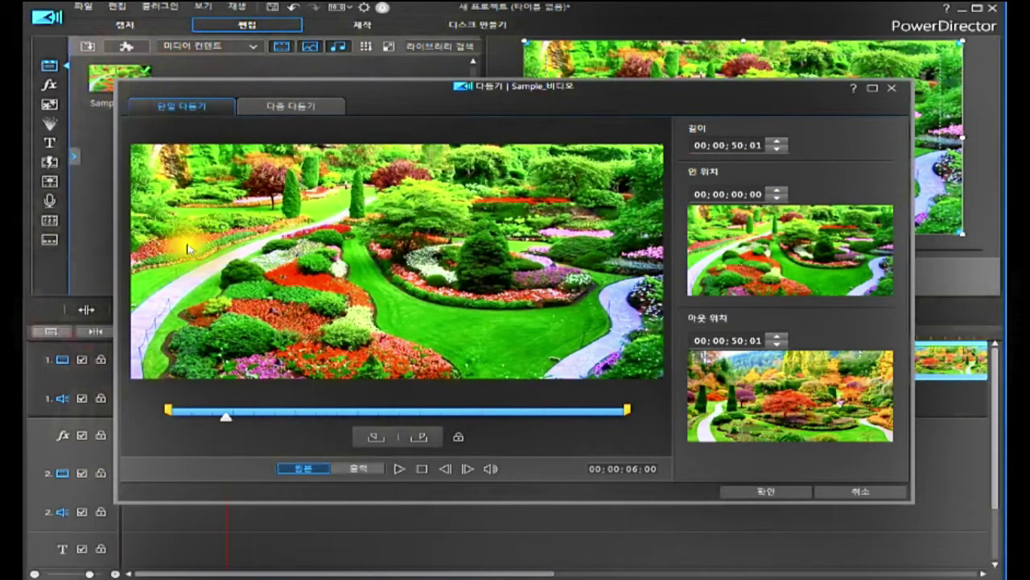
pyautogui.click(289, 107)
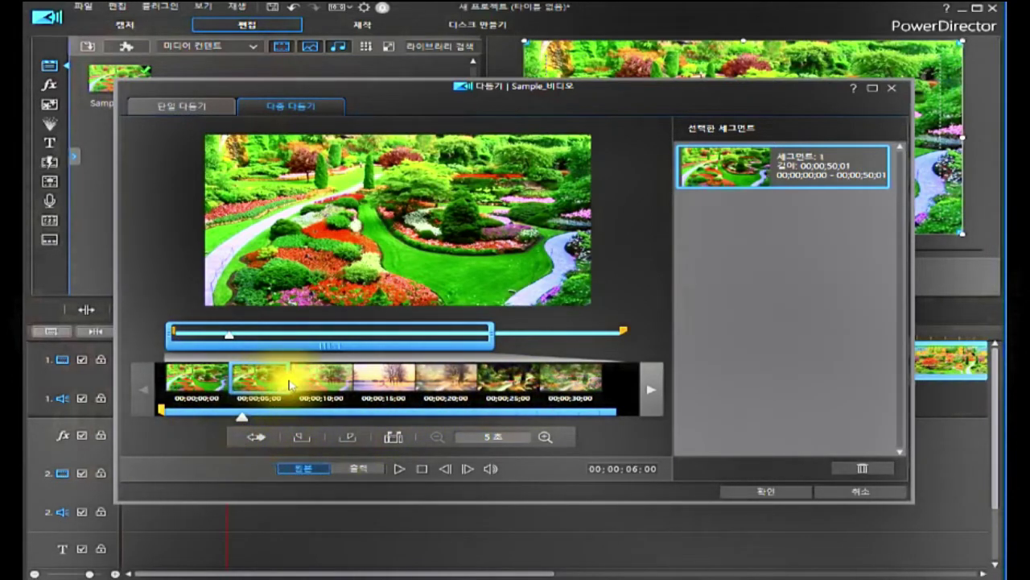
# Set the first segment's in mark at 00;00;10;27, where the winter tree scene begins.
pyautogui.click(240, 419)
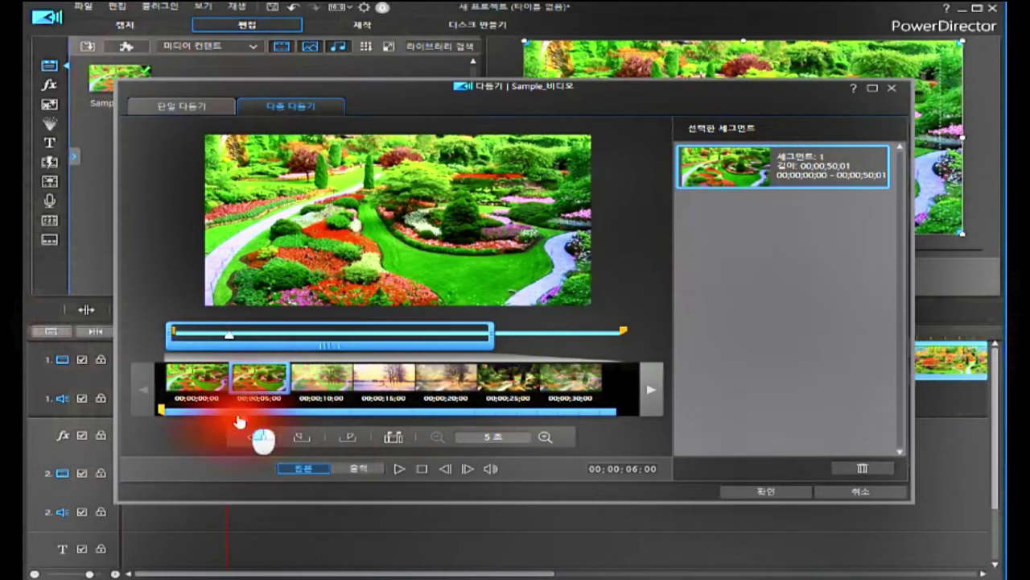
pyautogui.moveTo(243, 420); pyautogui.dragTo(305, 404)
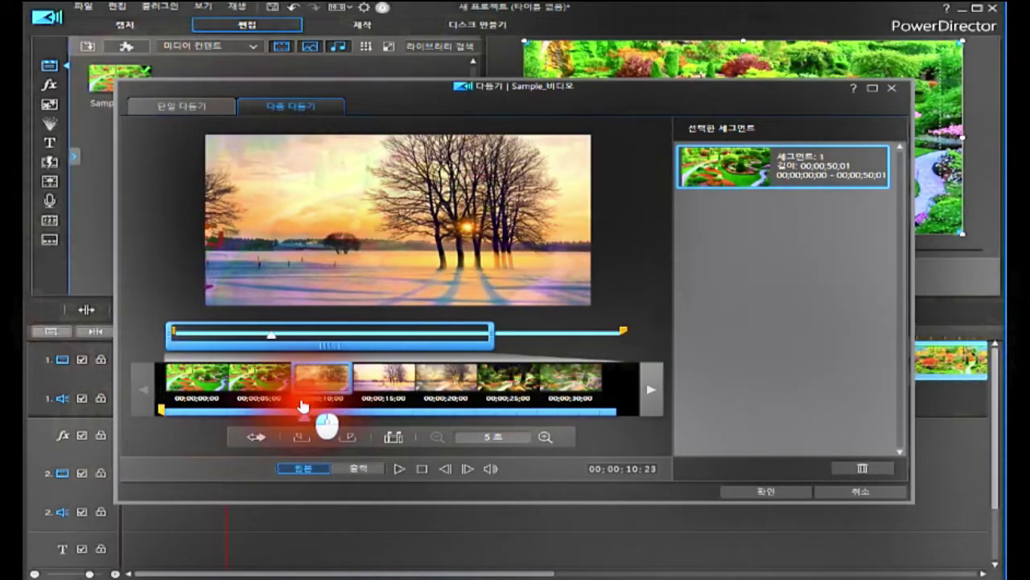
pyautogui.moveTo(303, 405); pyautogui.dragTo(304, 409)
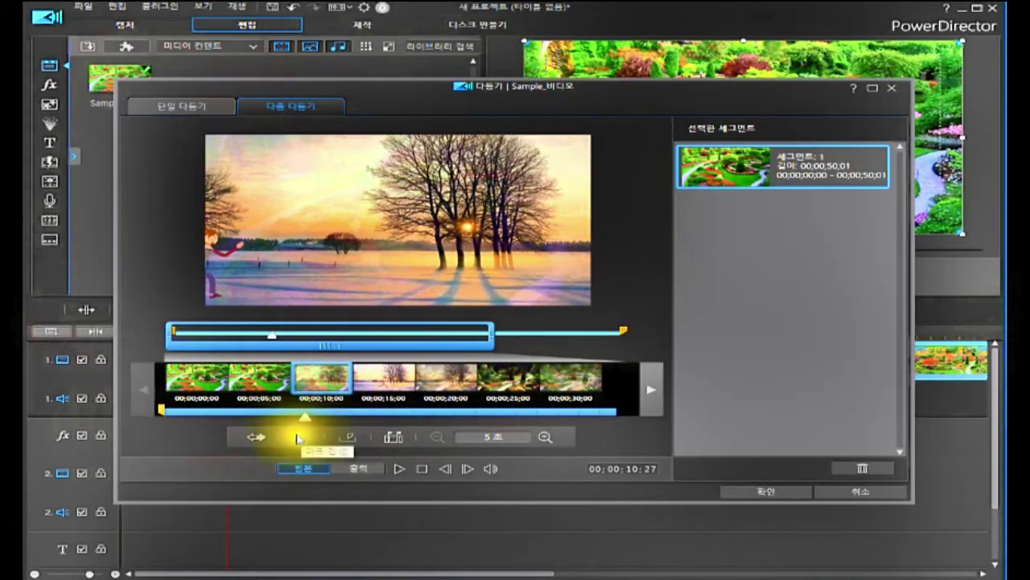
pyautogui.click(297, 432)
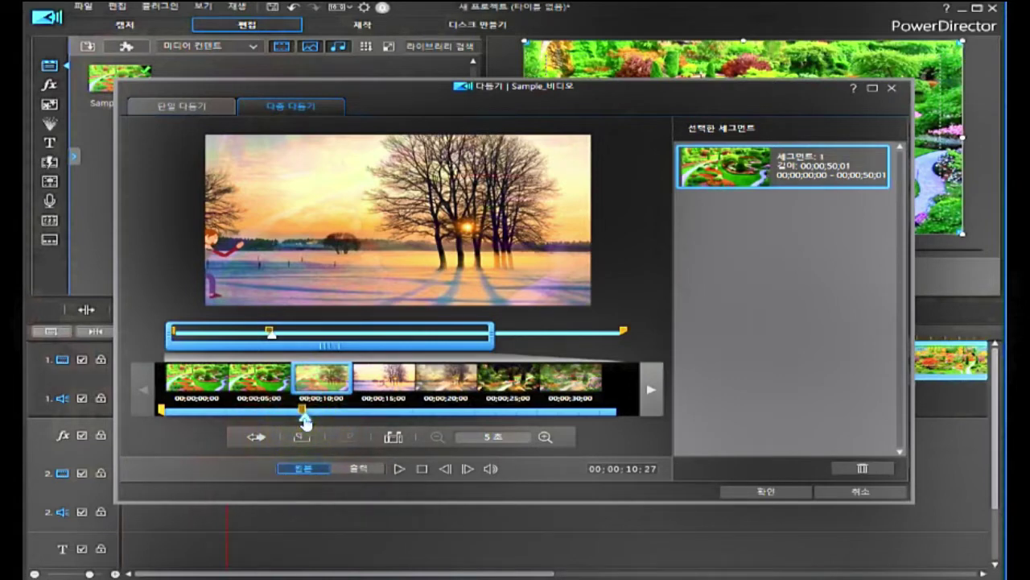
# Set the first segment's out mark at 00;00;19;04, and check the frames at both ends of the segment.
pyautogui.click(306, 423)
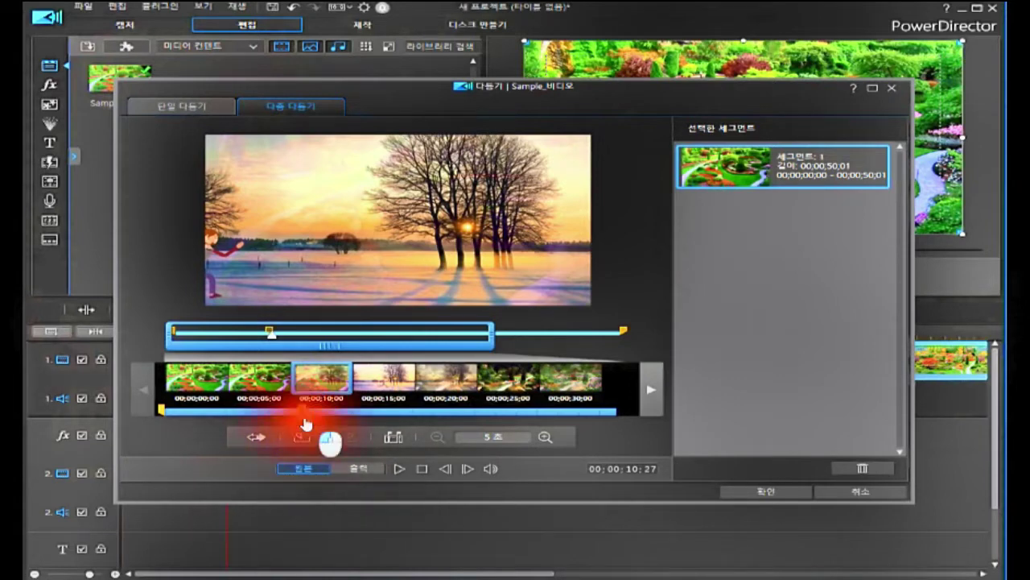
pyautogui.moveTo(306, 424); pyautogui.dragTo(413, 428)
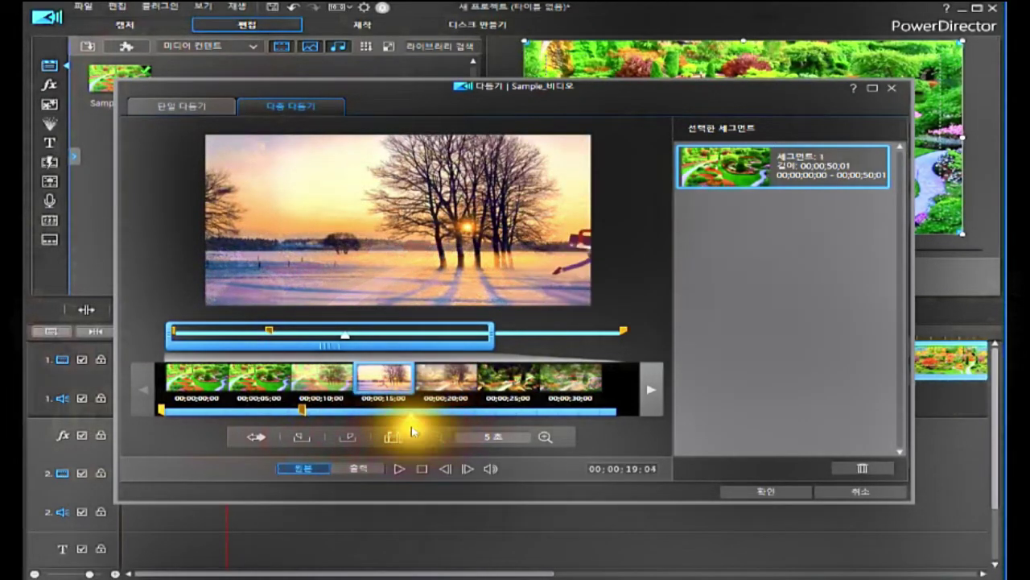
pyautogui.click(349, 436)
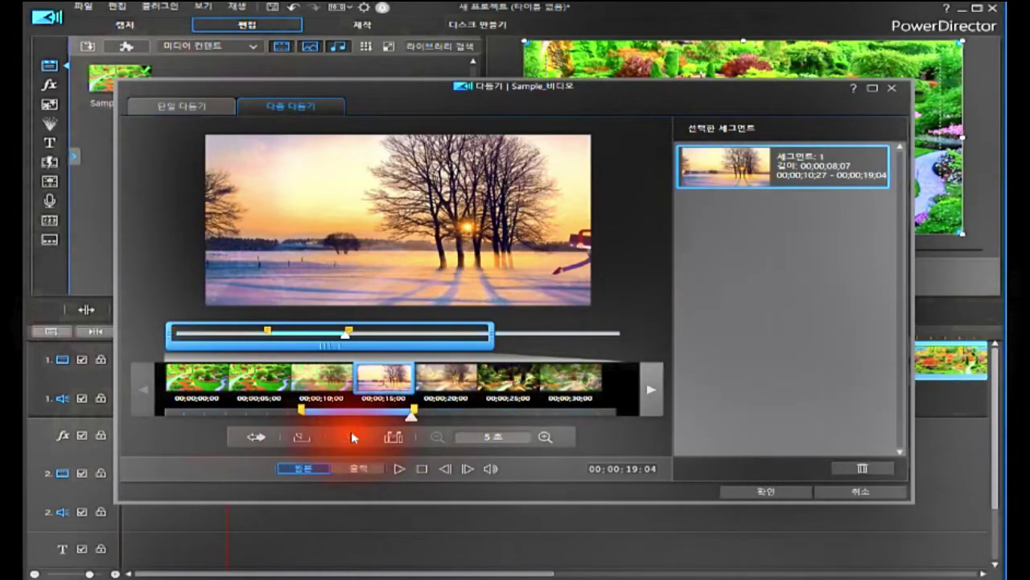
pyautogui.click(302, 410)
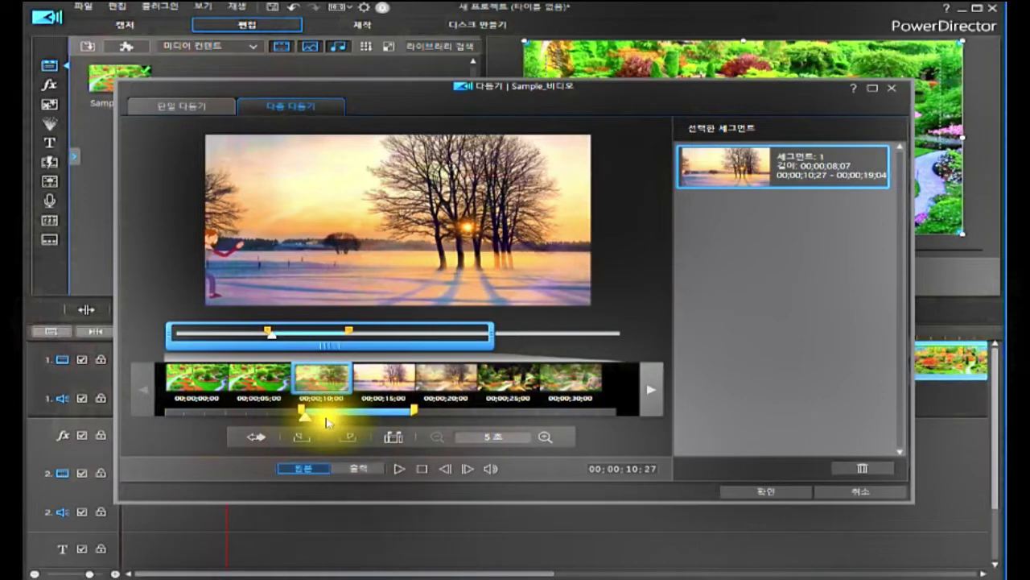
pyautogui.click(409, 410)
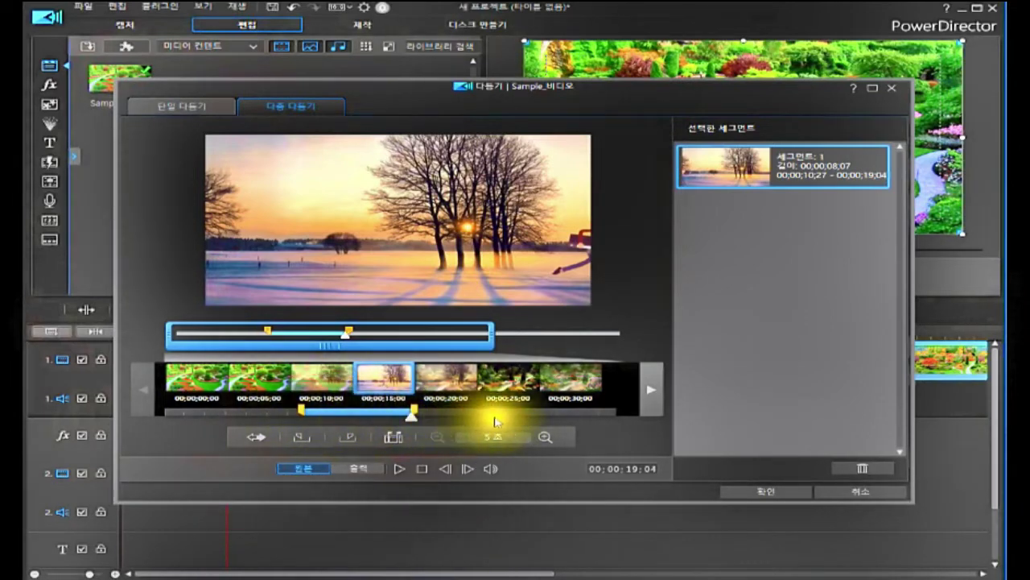
# Mark a second segment in the flower garden scene, with its in mark at 00;00;30;20 and out mark at 00;00;39;22.
pyautogui.click(650, 392)
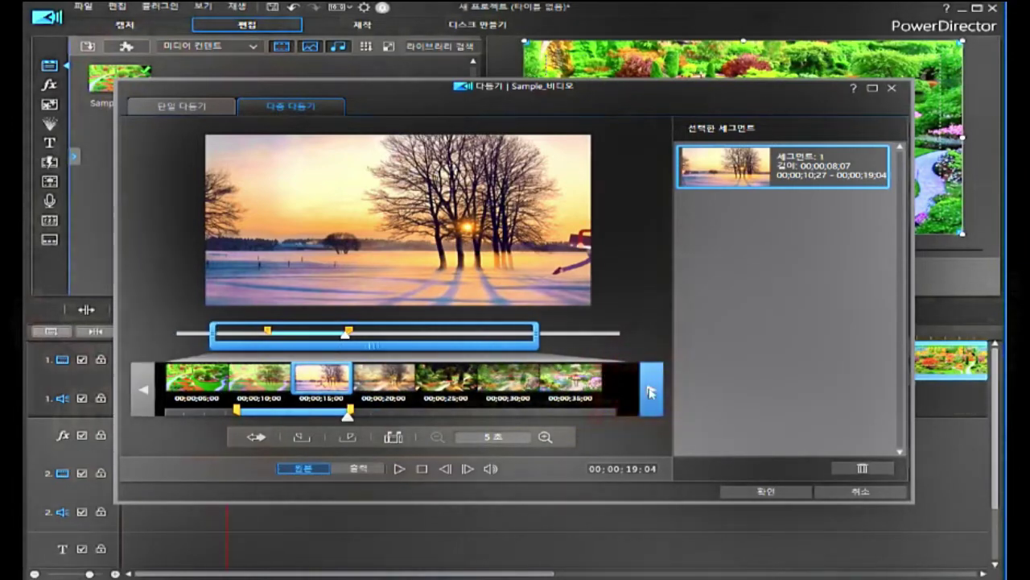
pyautogui.click(650, 392)
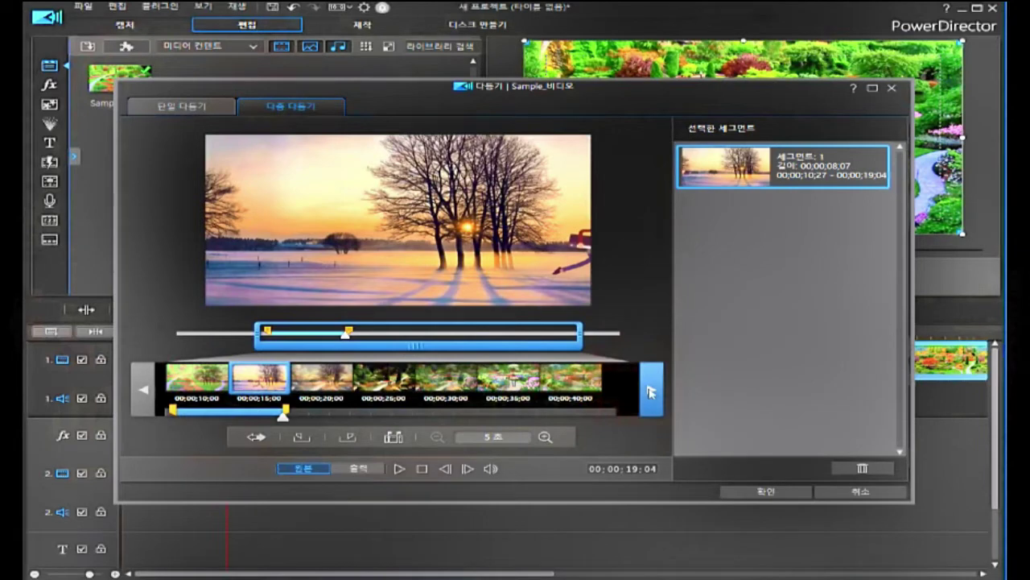
pyautogui.click(458, 413)
pyautogui.click(455, 416)
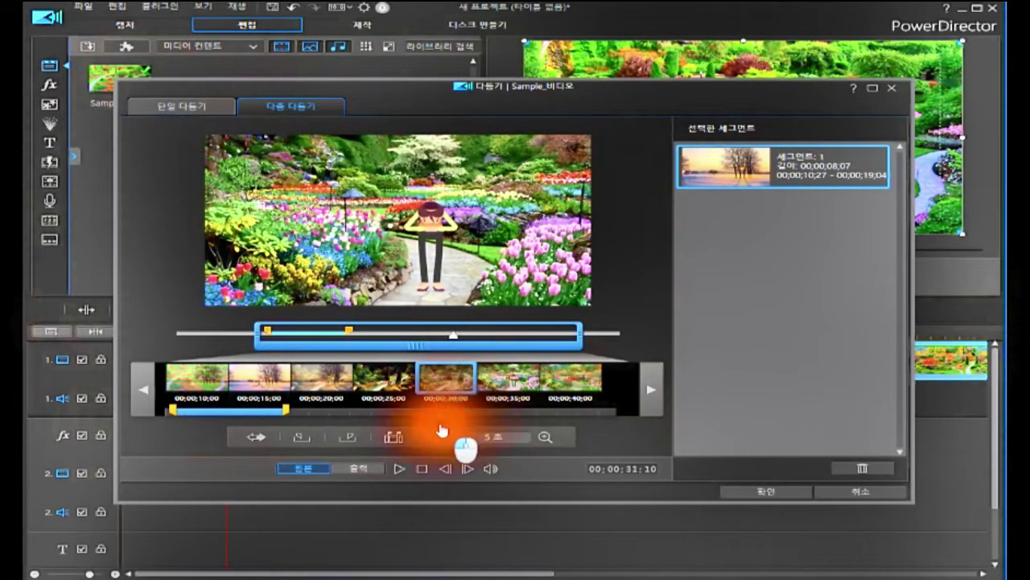
pyautogui.click(429, 433)
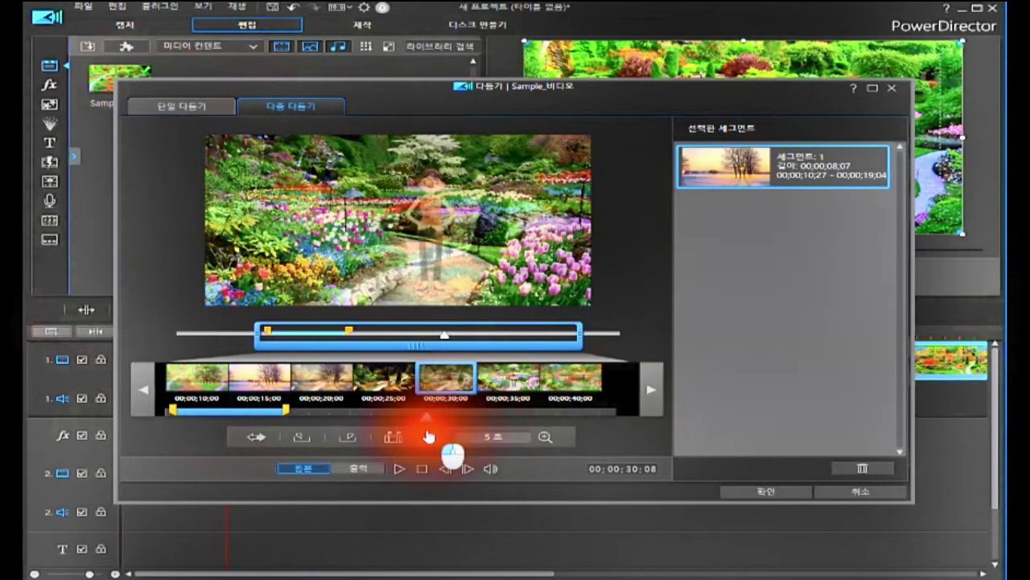
pyautogui.moveTo(429, 435); pyautogui.dragTo(434, 436)
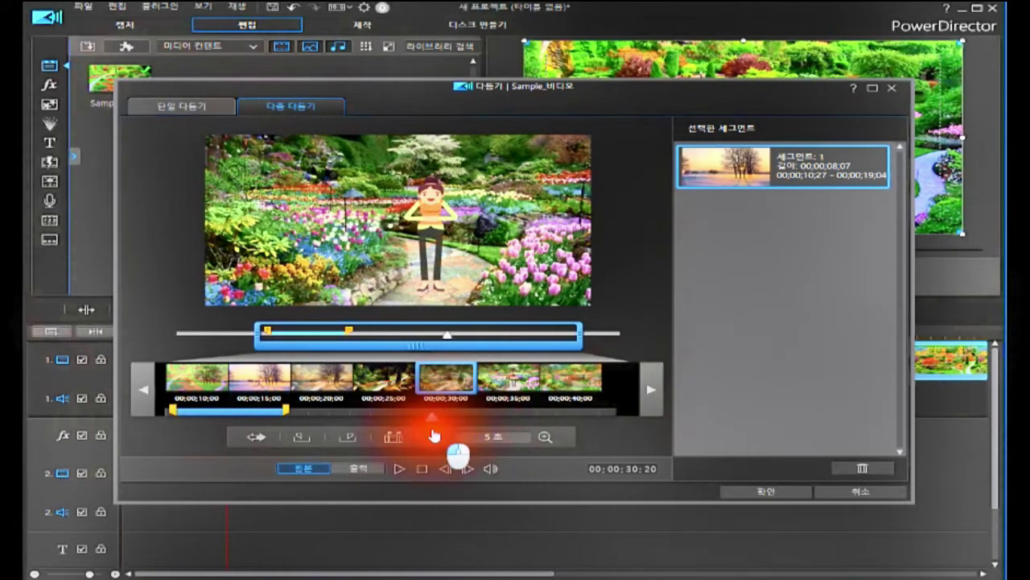
pyautogui.click(435, 436)
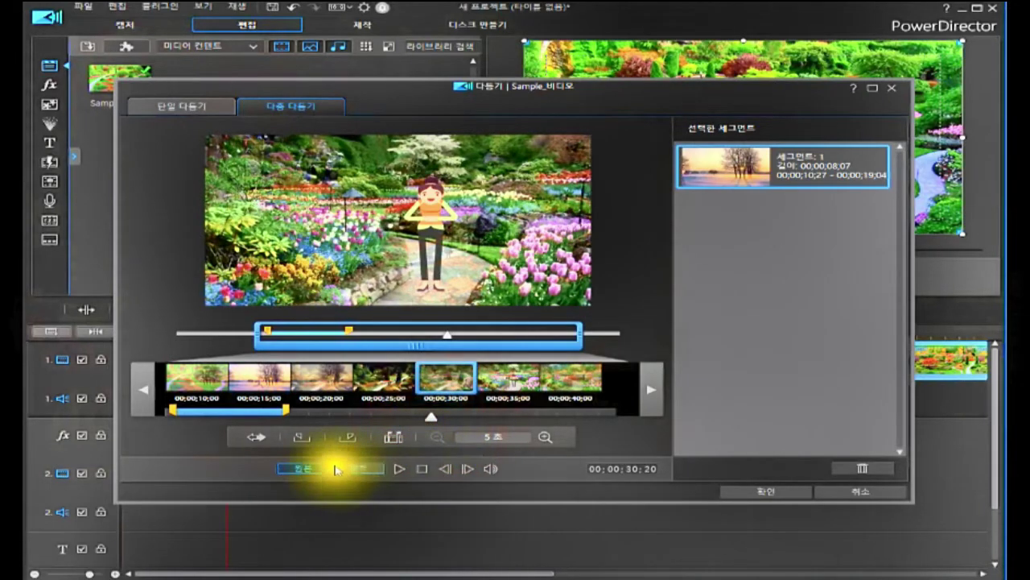
pyautogui.click(305, 438)
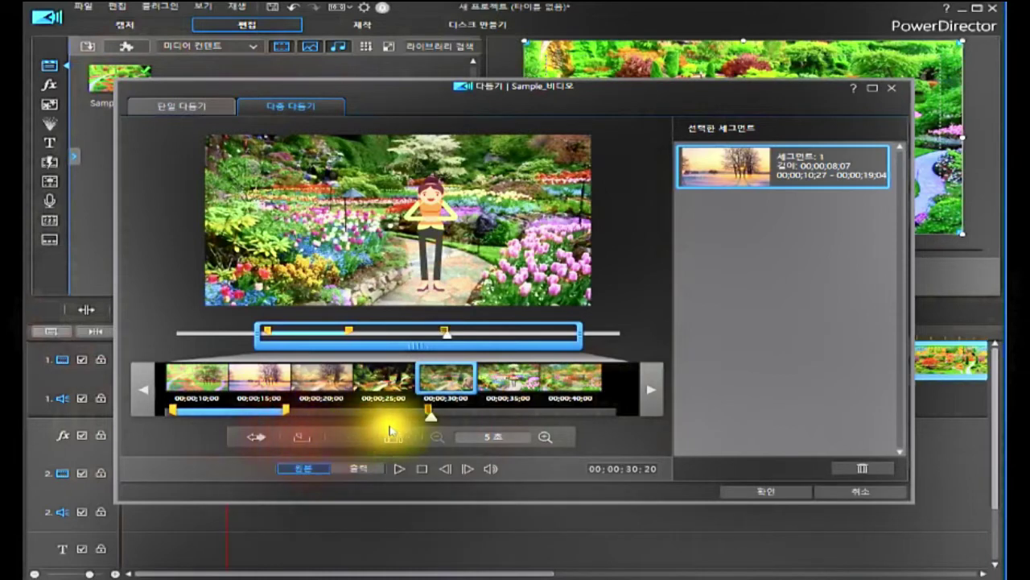
pyautogui.moveTo(432, 422); pyautogui.dragTo(549, 424)
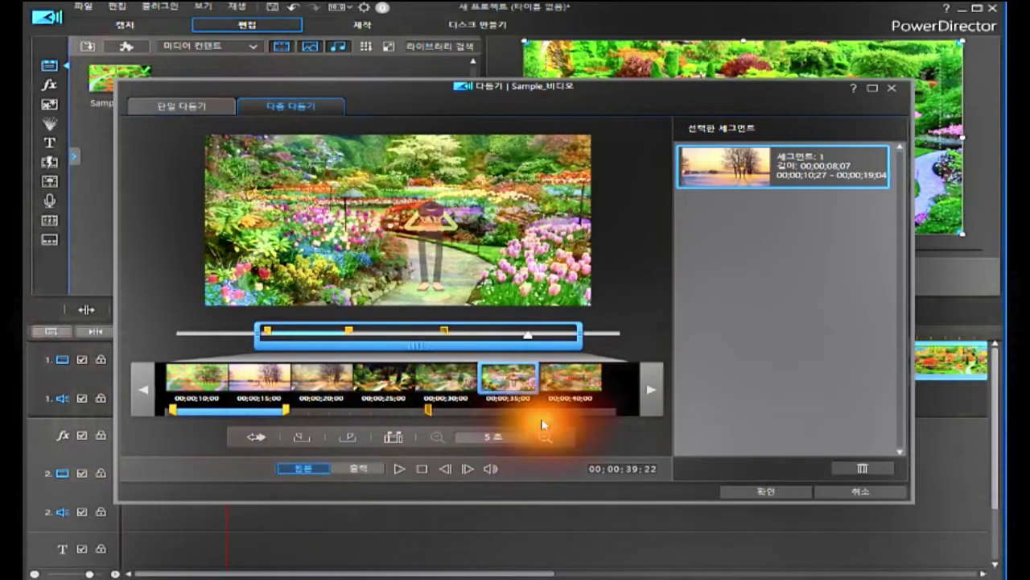
pyautogui.click(349, 437)
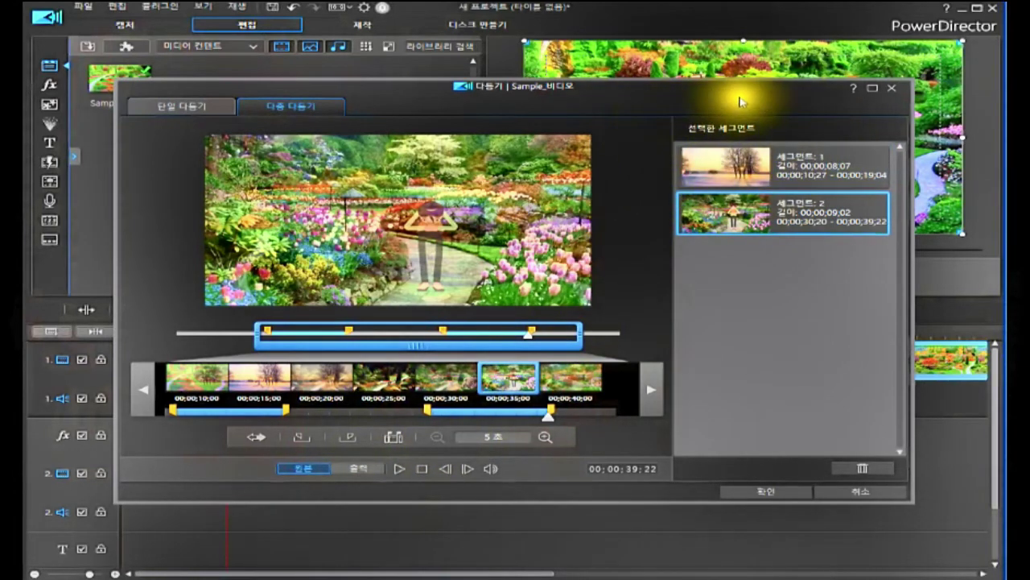
# Select segments 1 and 2 in turn to check the opening frame of each marked segment.
pyautogui.click(727, 170)
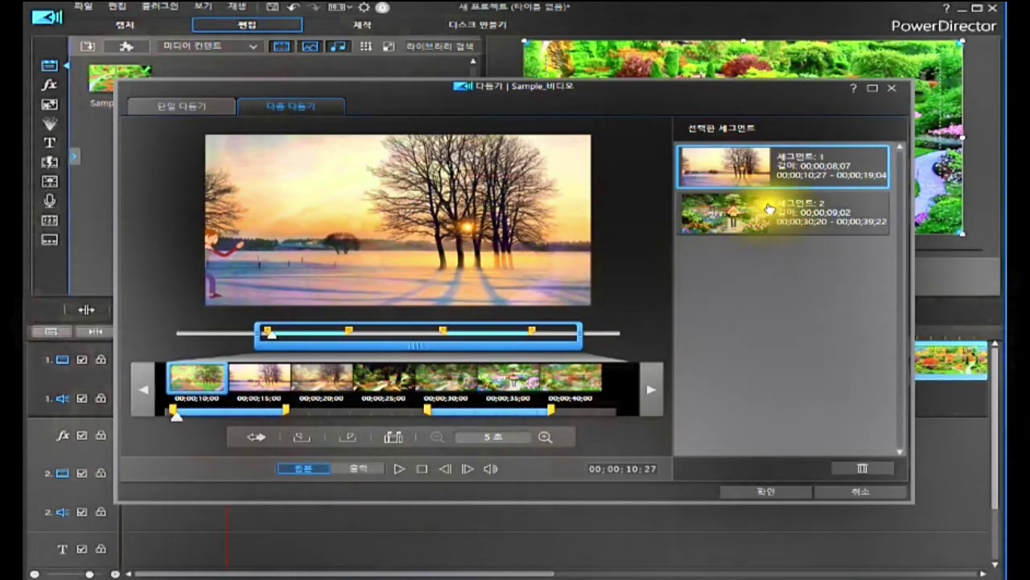
pyautogui.click(734, 221)
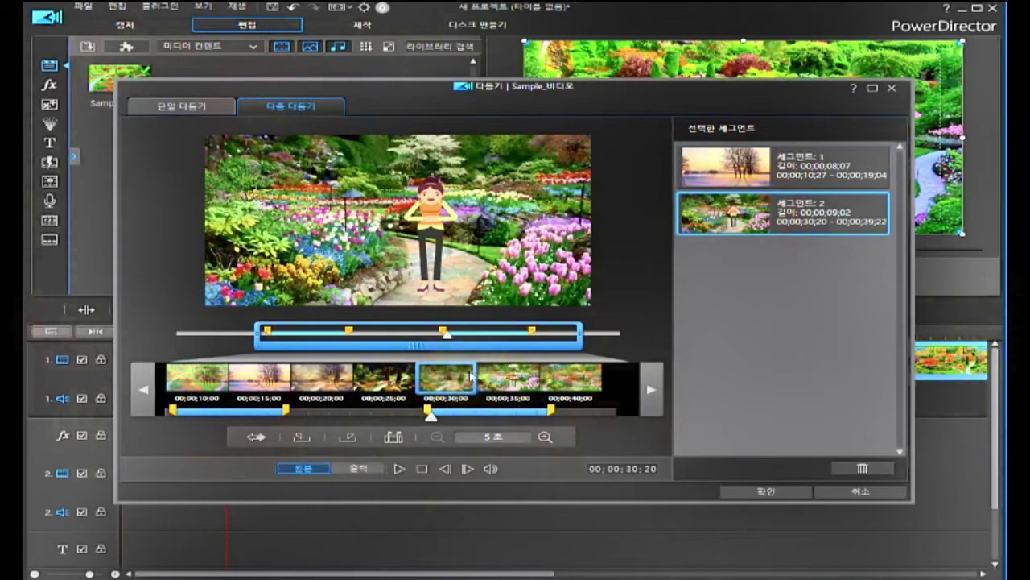
pyautogui.click(752, 170)
pyautogui.click(755, 227)
pyautogui.click(750, 492)
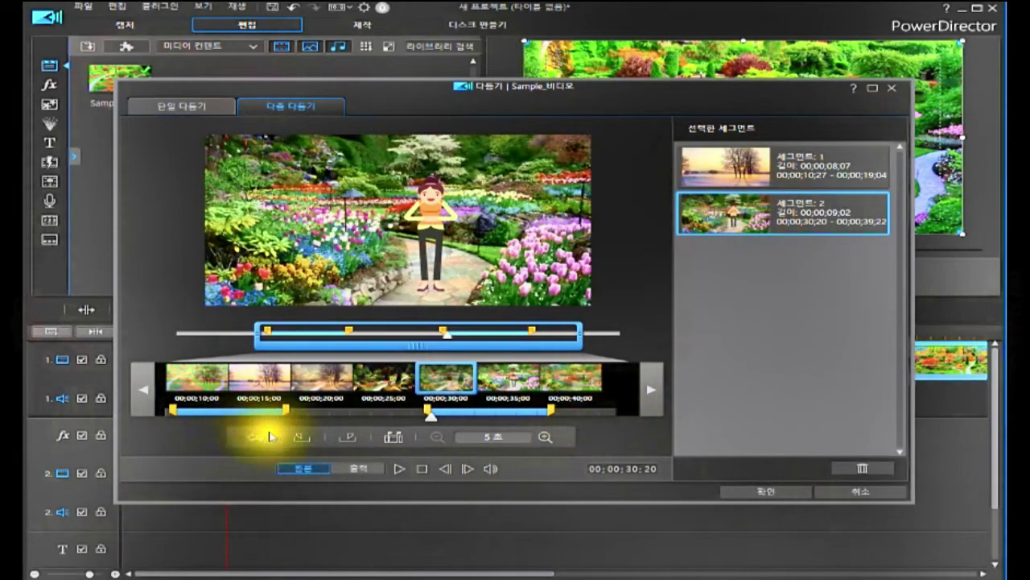
pyautogui.click(234, 434)
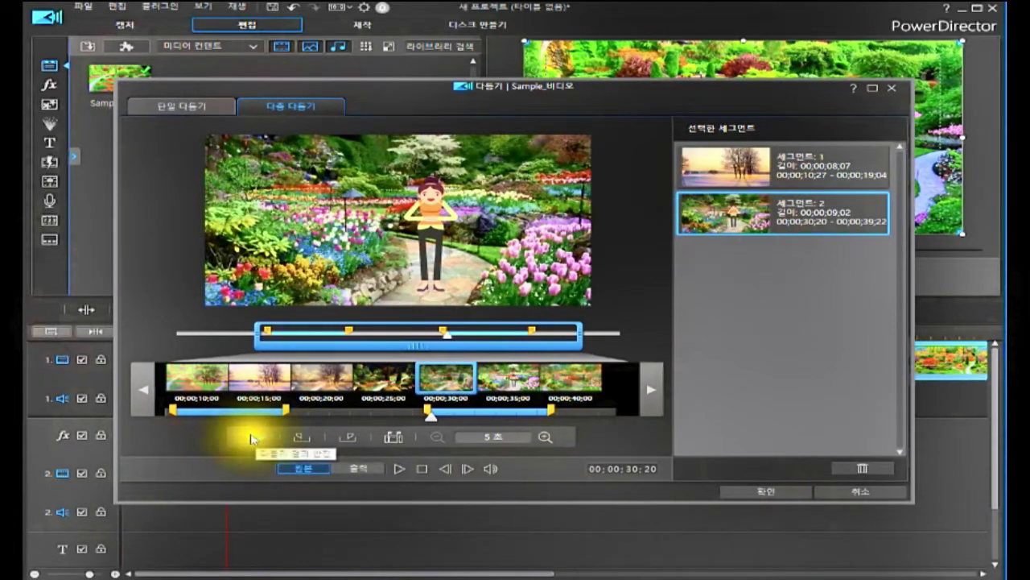
pyautogui.click(780, 169)
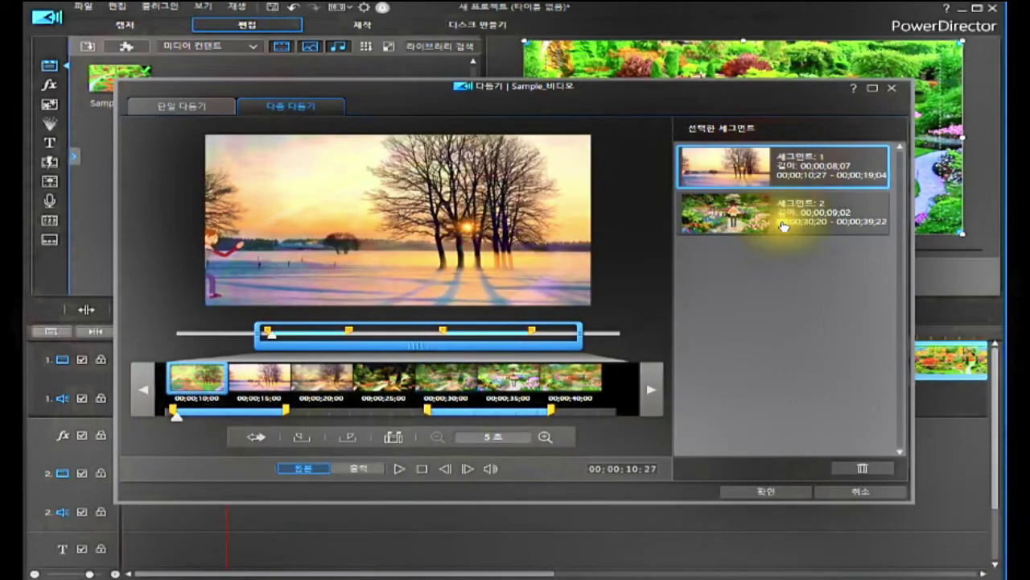
pyautogui.click(785, 222)
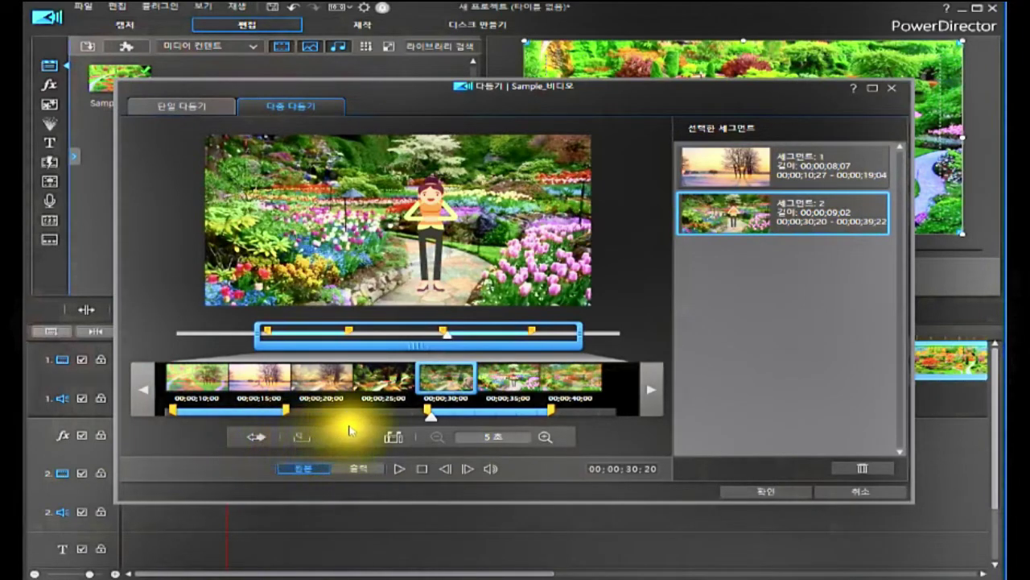
pyautogui.click(393, 437)
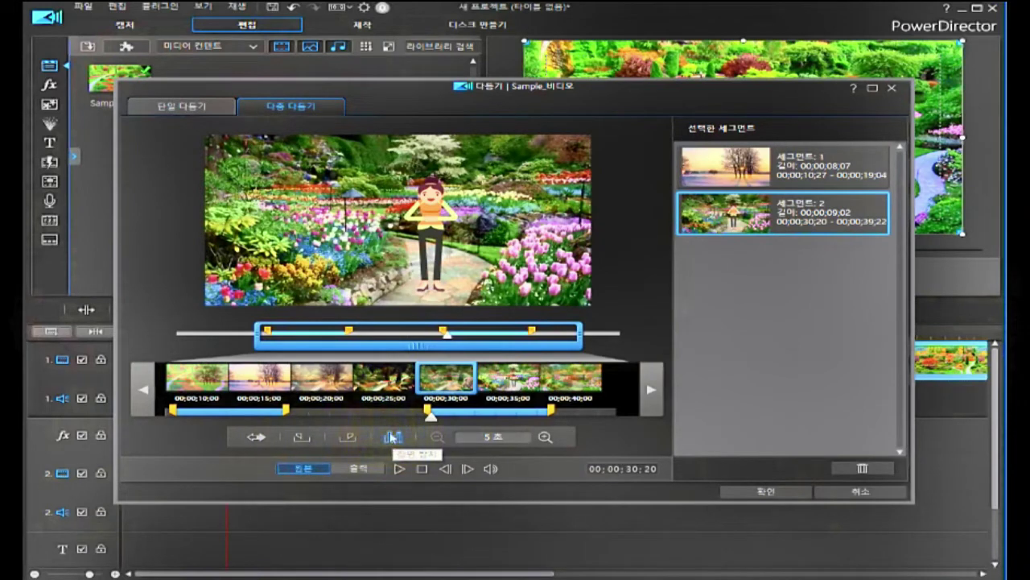
pyautogui.click(391, 437)
pyautogui.click(541, 448)
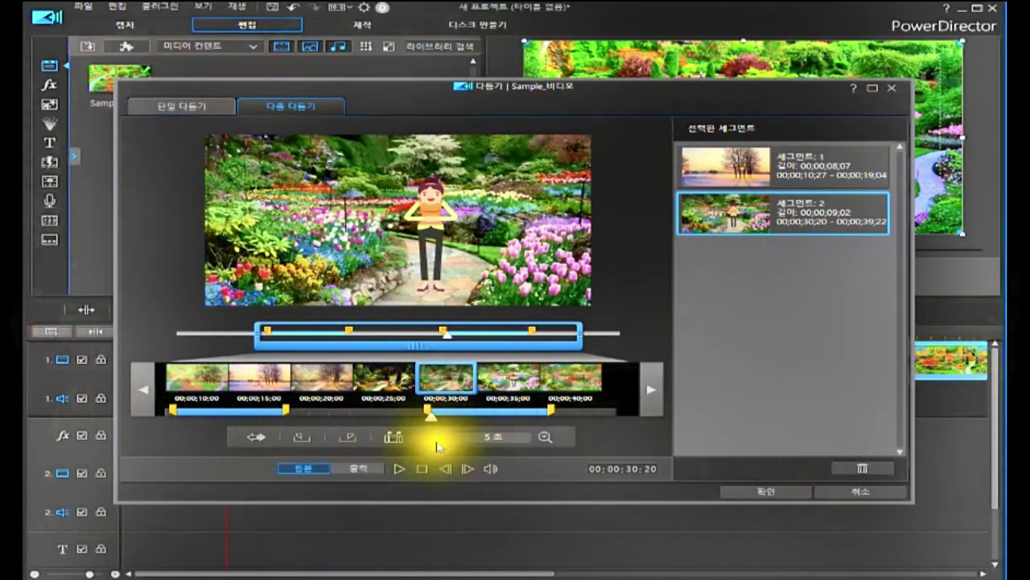
pyautogui.click(544, 438)
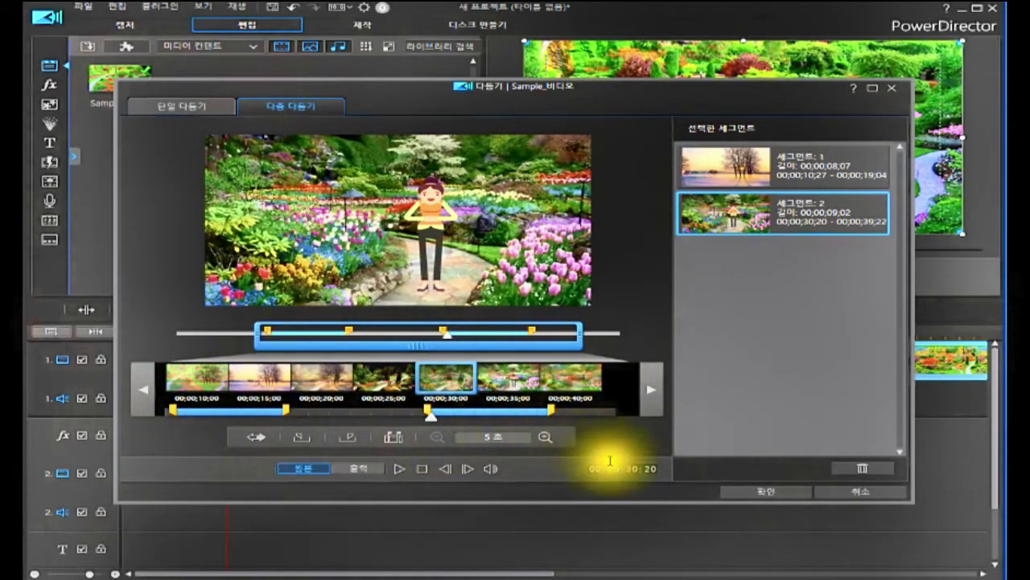
# Look through the clip's frame strip toward both ends to examine where the two marked segments lie.
pyautogui.click(650, 392)
pyautogui.click(651, 393)
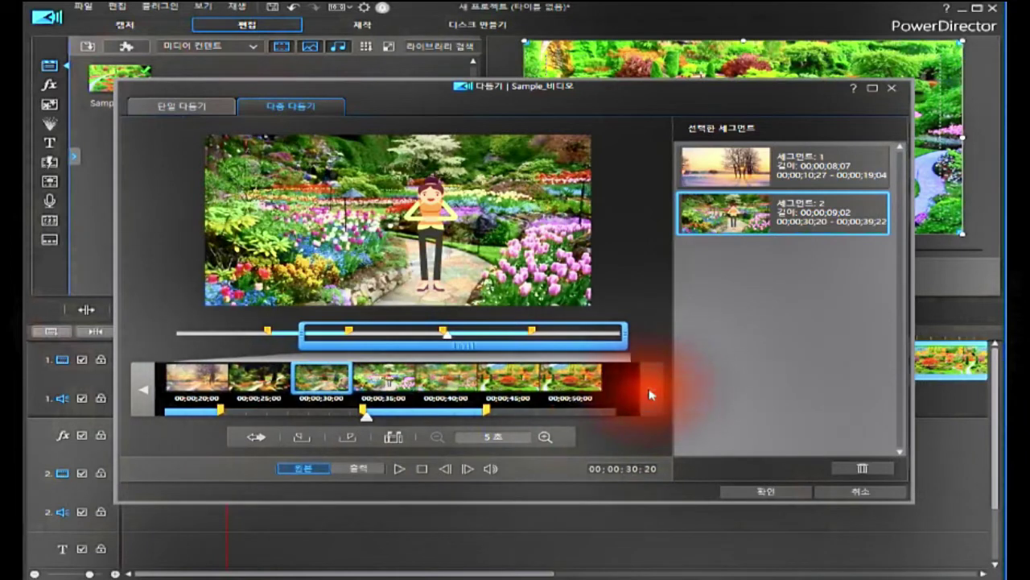
pyautogui.click(140, 390)
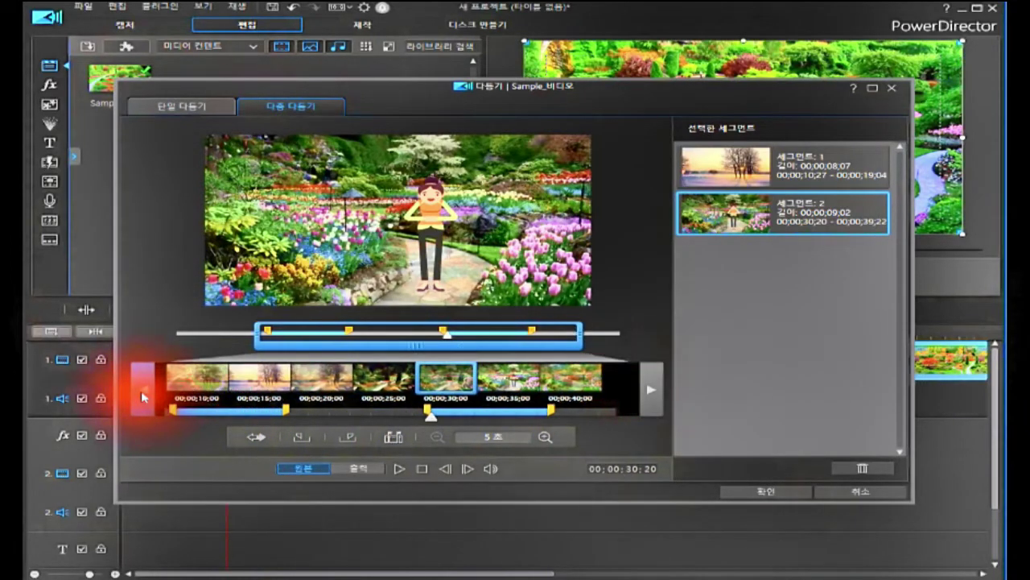
pyautogui.click(141, 390)
pyautogui.click(141, 390)
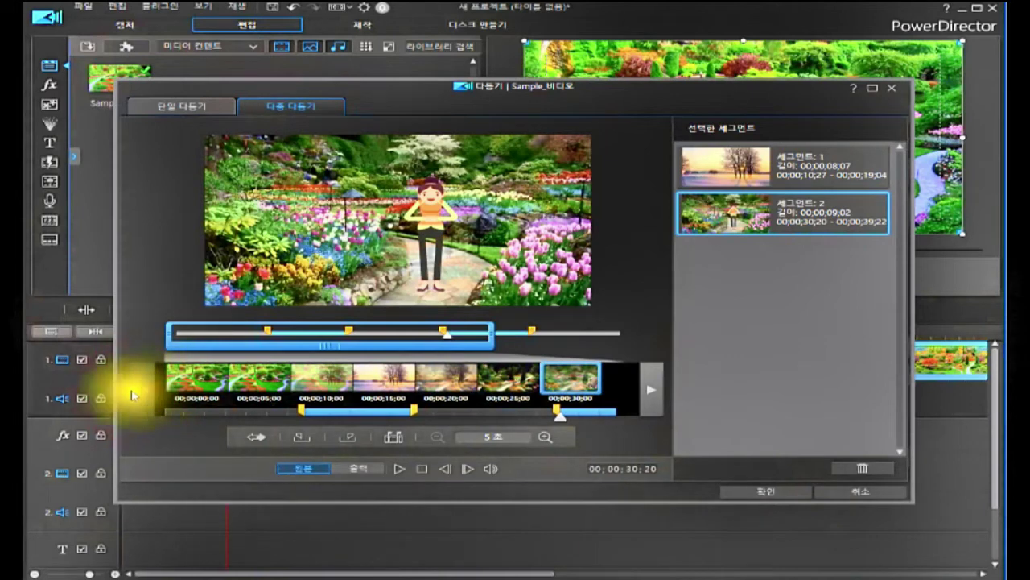
pyautogui.click(652, 394)
pyautogui.click(652, 394)
pyautogui.click(652, 395)
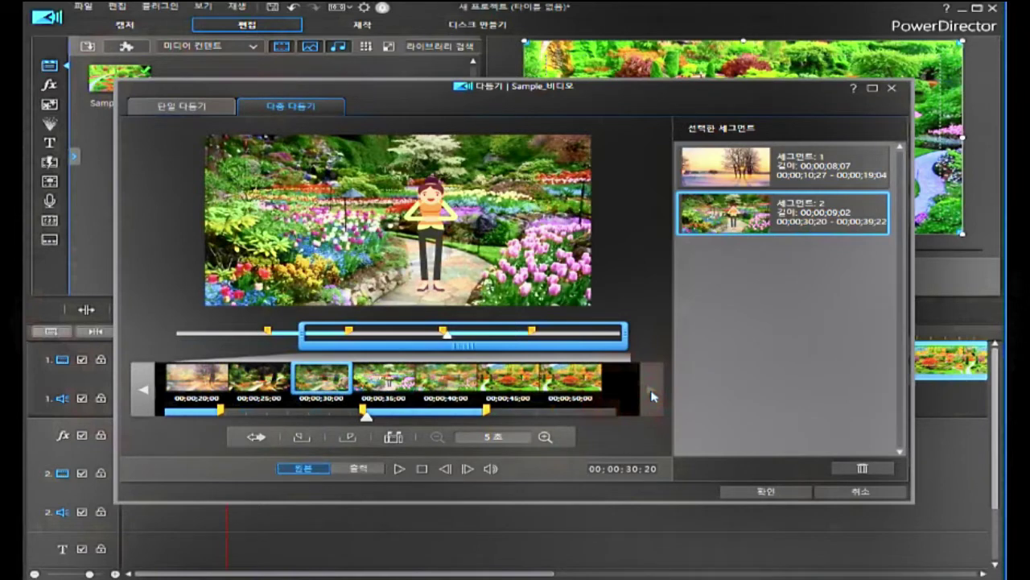
# Switch the trim preview to output (출력) mode, dismiss the antivirus notification, and play the marked segments from segment 1.
pyautogui.click(354, 471)
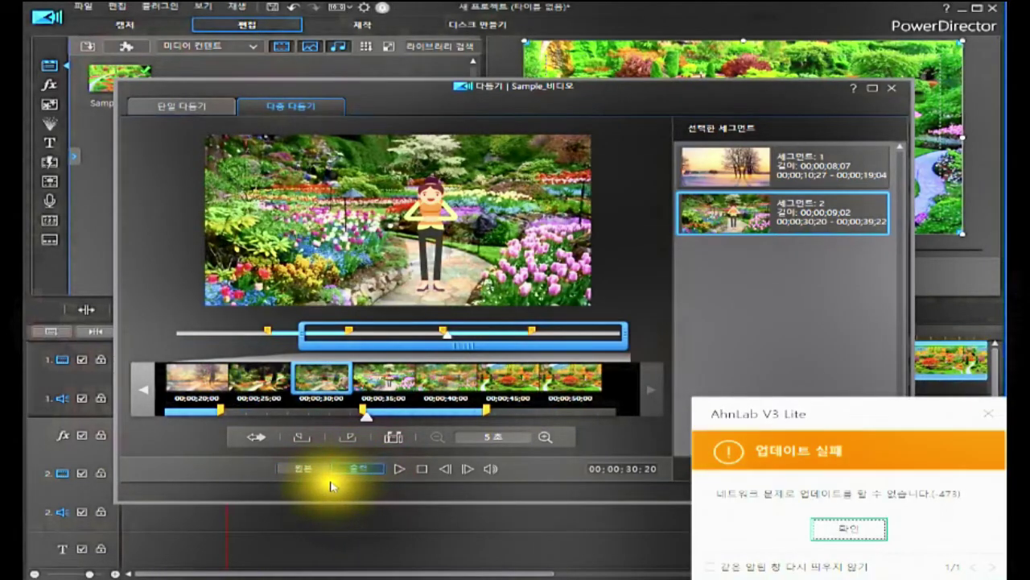
pyautogui.click(990, 419)
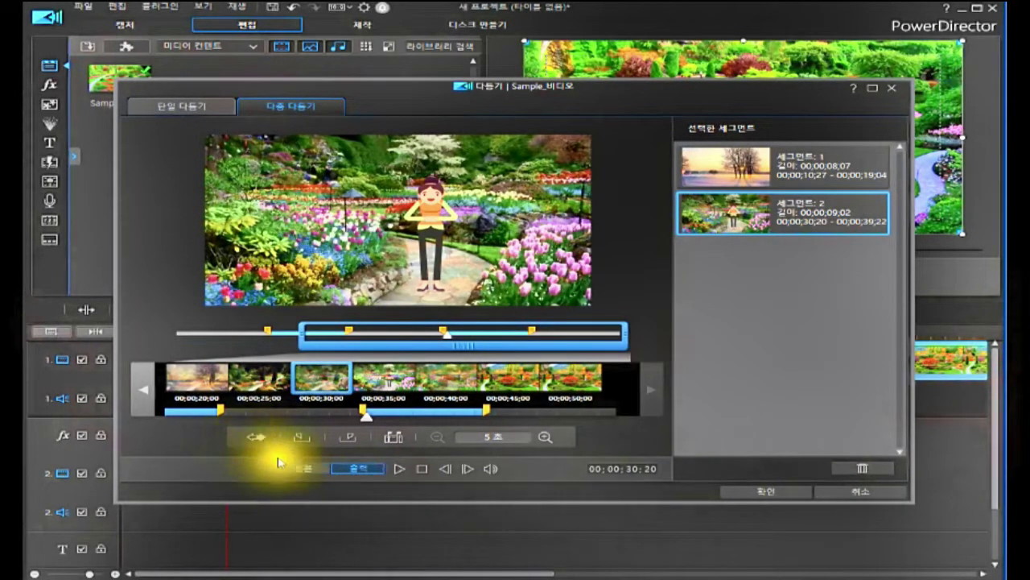
pyautogui.click(399, 469)
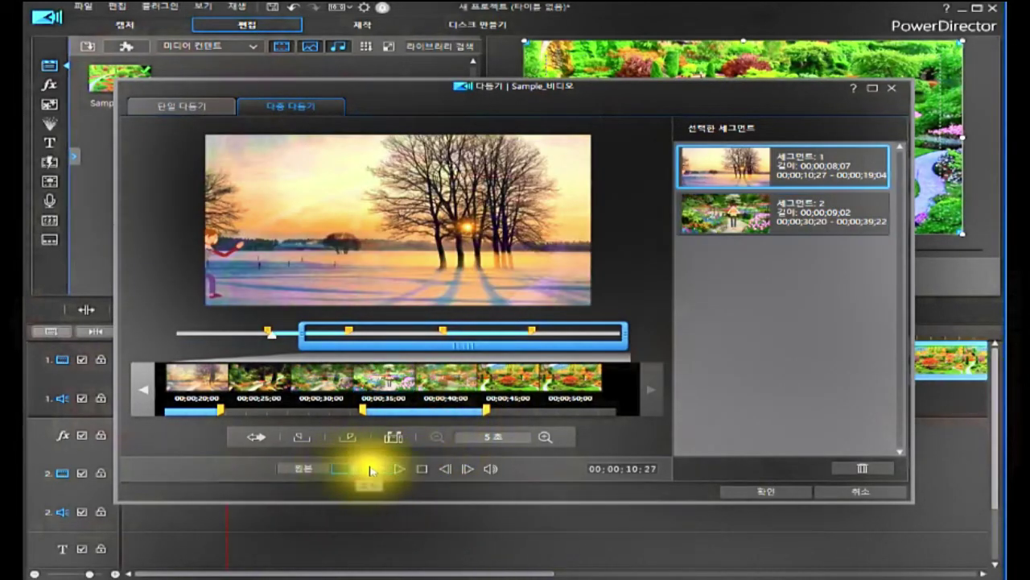
pyautogui.click(778, 211)
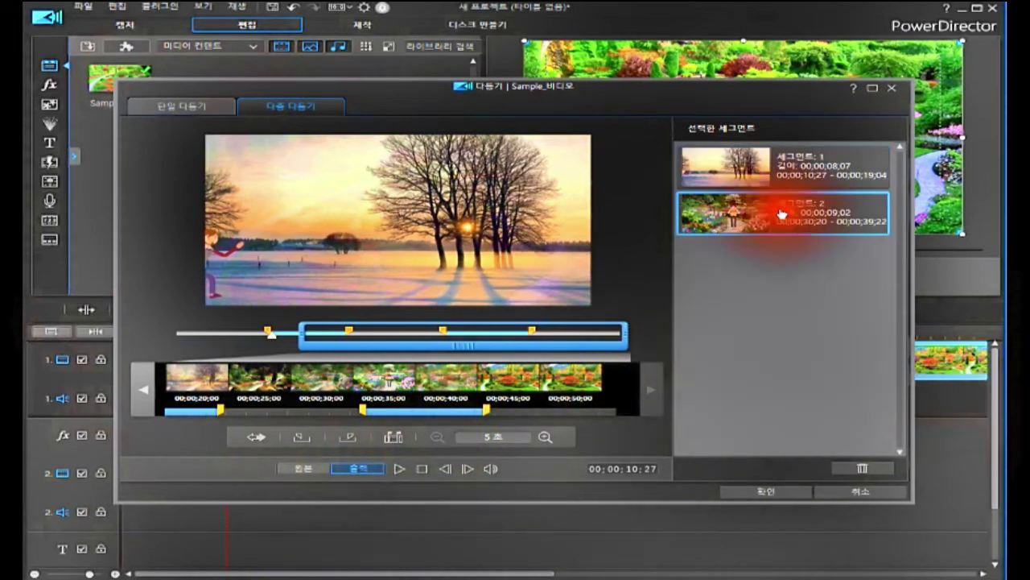
pyautogui.click(737, 173)
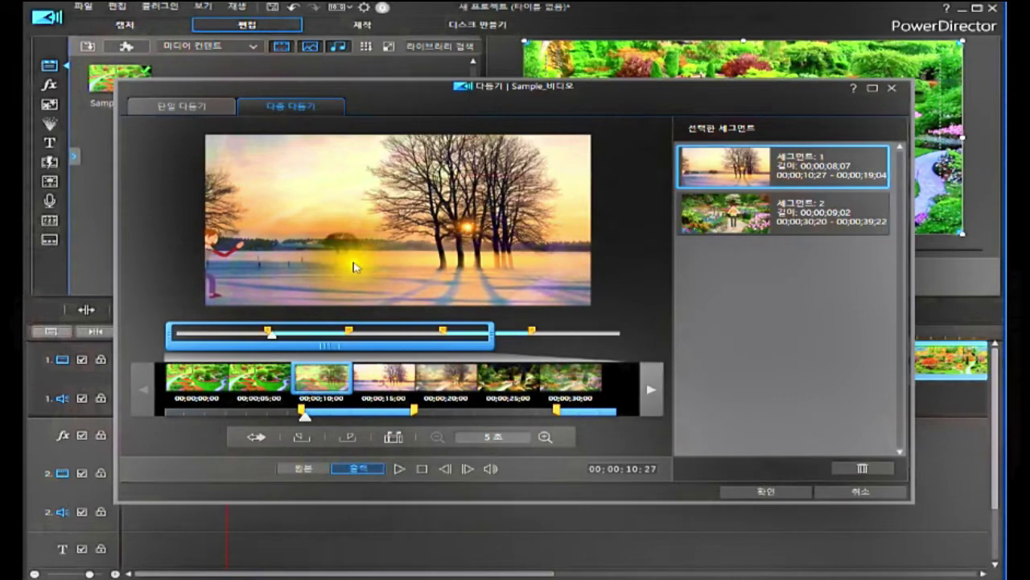
pyautogui.click(397, 468)
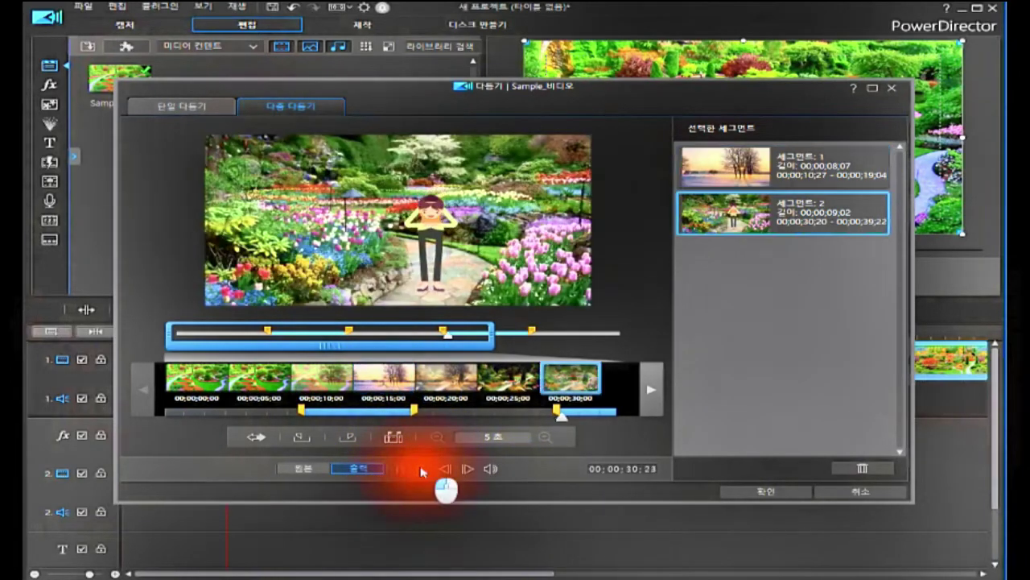
pyautogui.click(421, 474)
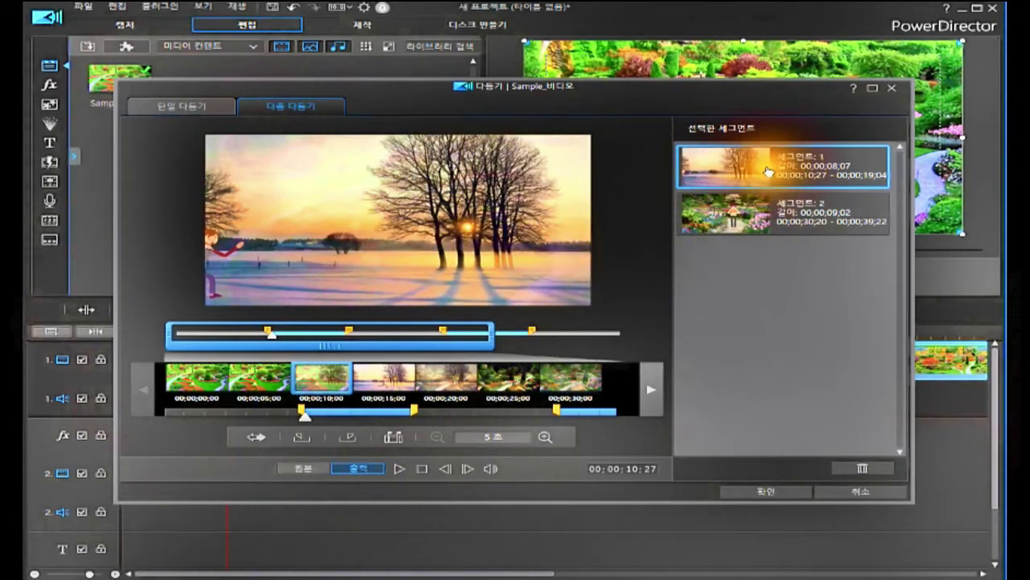
# Select segment 2 and apply the multi-trim to the timeline clip.
pyautogui.click(758, 220)
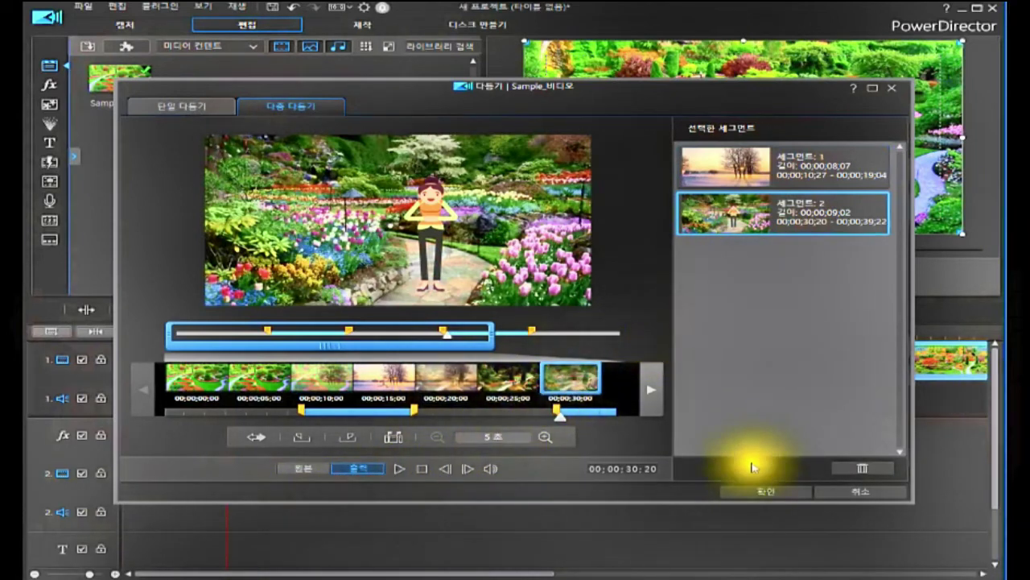
pyautogui.click(754, 492)
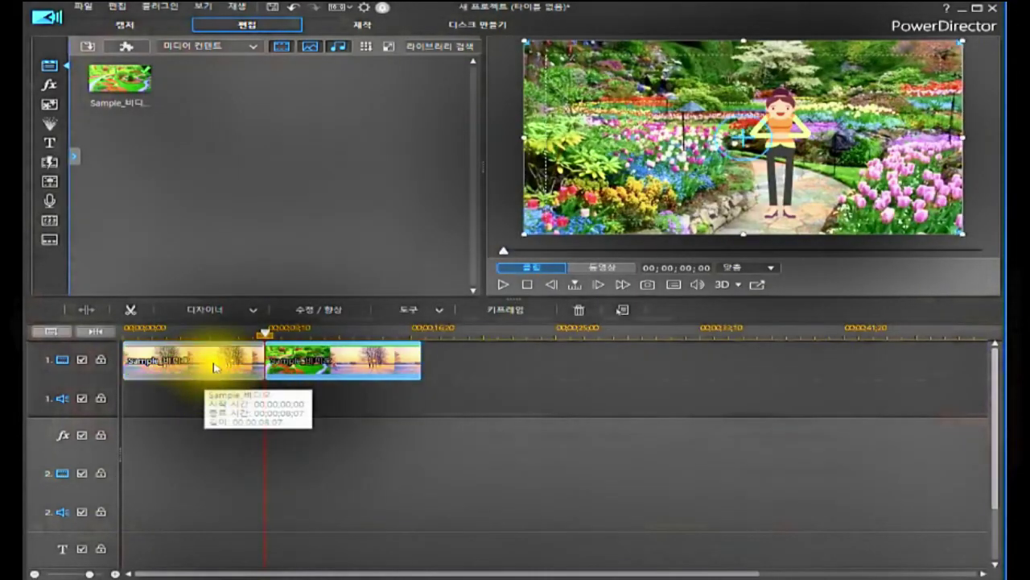
# Play back the trimmed result and check each of the two clips on the timeline.
pyautogui.click(599, 267)
pyautogui.click(528, 284)
pyautogui.click(501, 285)
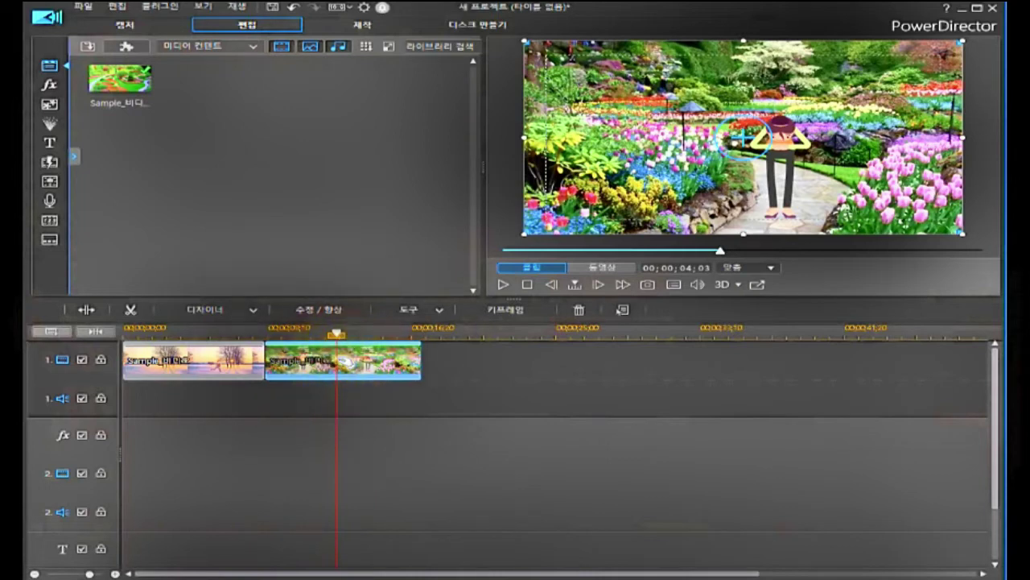
pyautogui.click(195, 368)
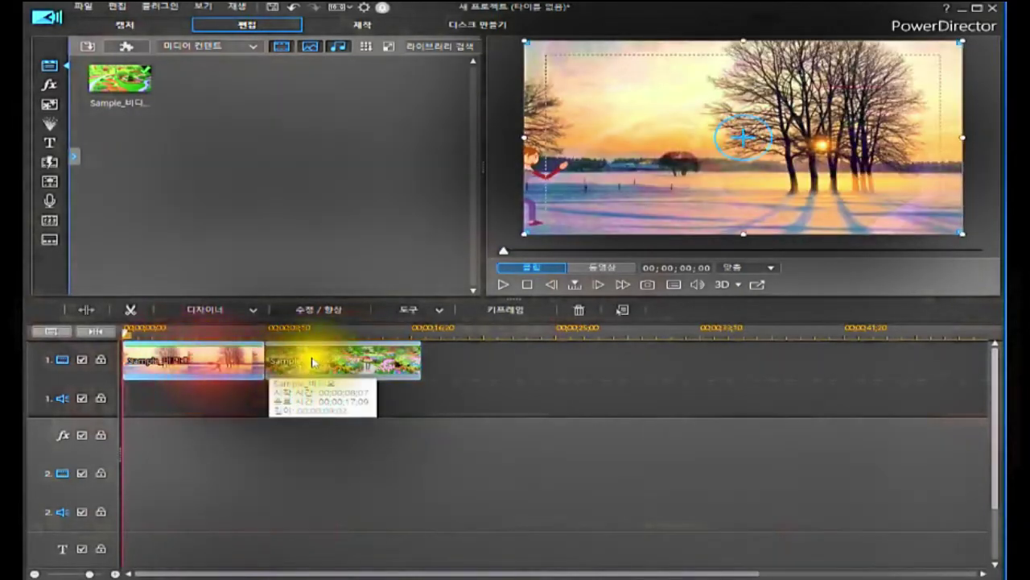
pyautogui.click(354, 369)
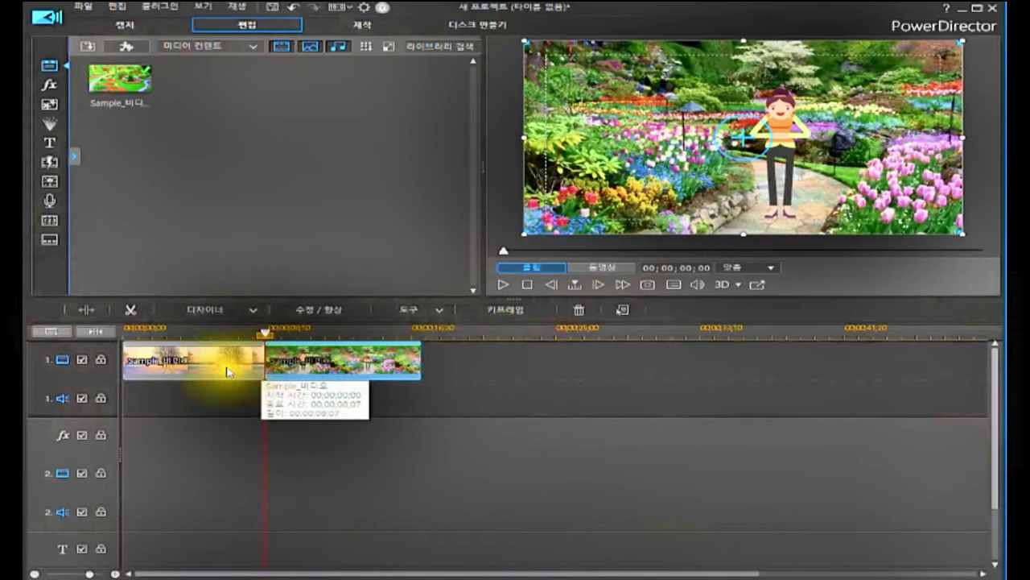
pyautogui.click(475, 361)
pyautogui.click(479, 360)
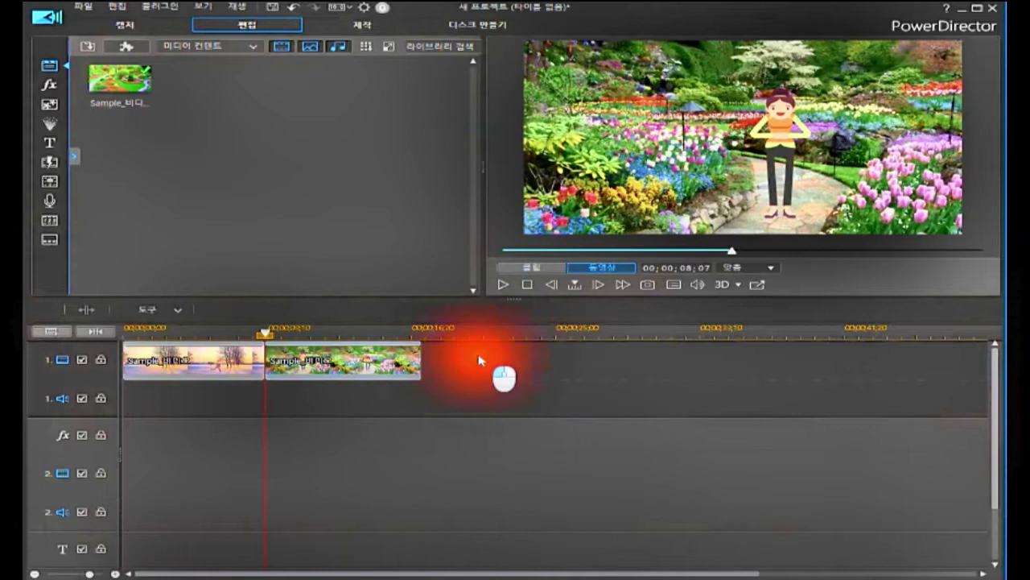
# Clear both trimmed clips from the timeline and place the full Sample_비디오 video at the start of video track 1 again.
pyautogui.moveTo(478, 360); pyautogui.dragTo(264, 374)
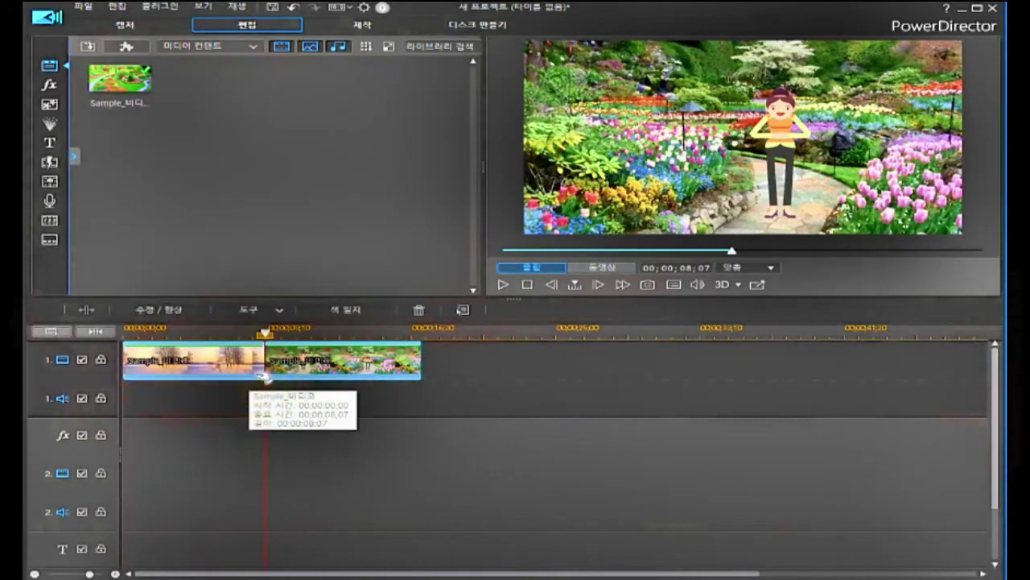
pyautogui.press('Delete')
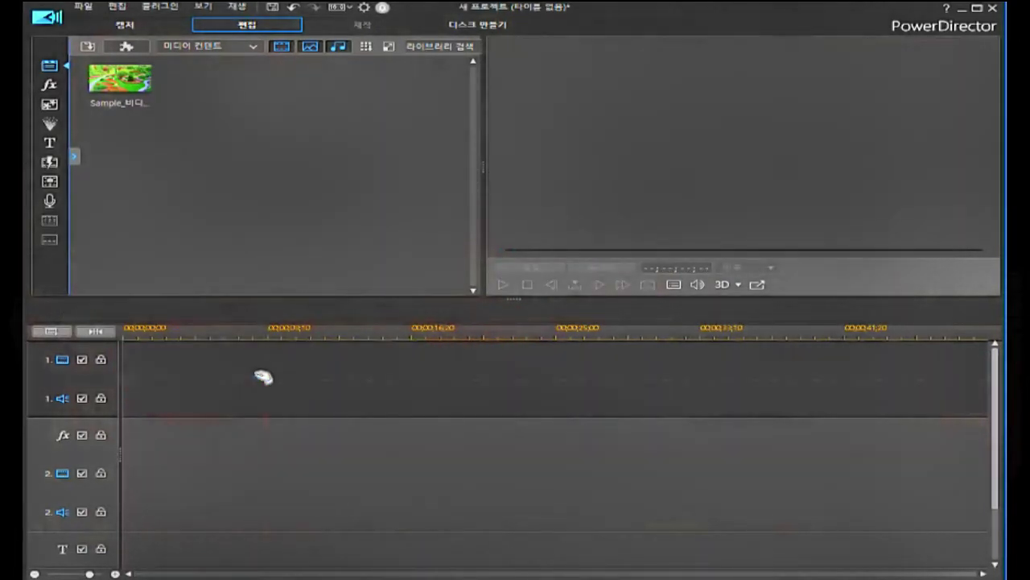
pyautogui.click(134, 83)
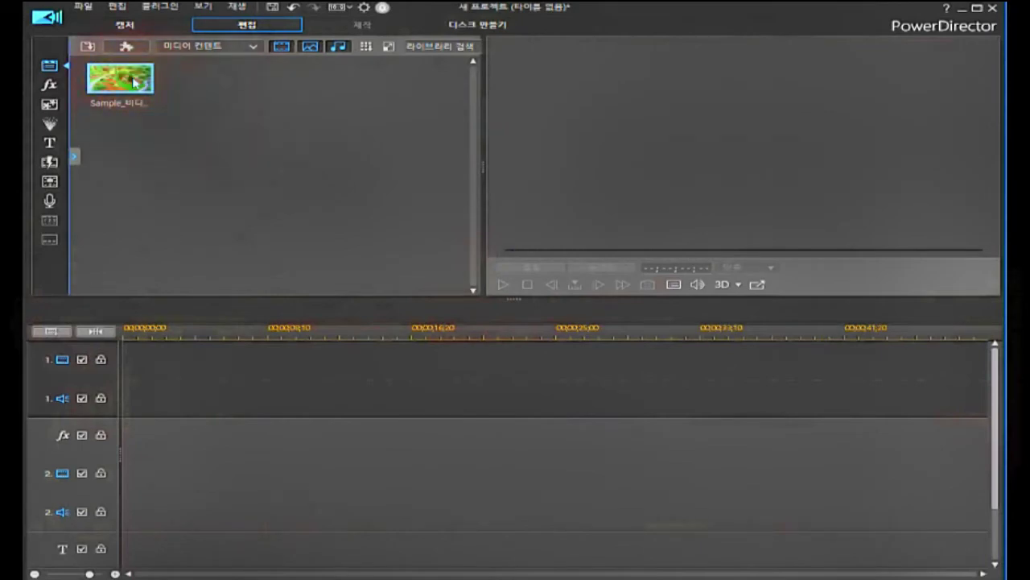
pyautogui.moveTo(134, 83); pyautogui.dragTo(107, 394)
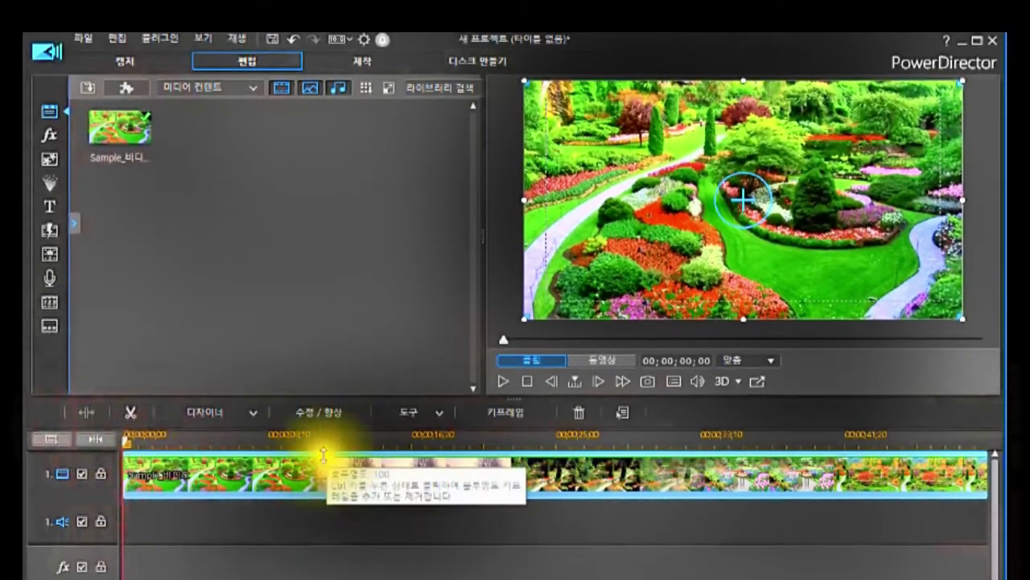
# Split the timeline clip at 00:00:11:04, where the boy enters the winter sunset scene.
pyautogui.click(314, 436)
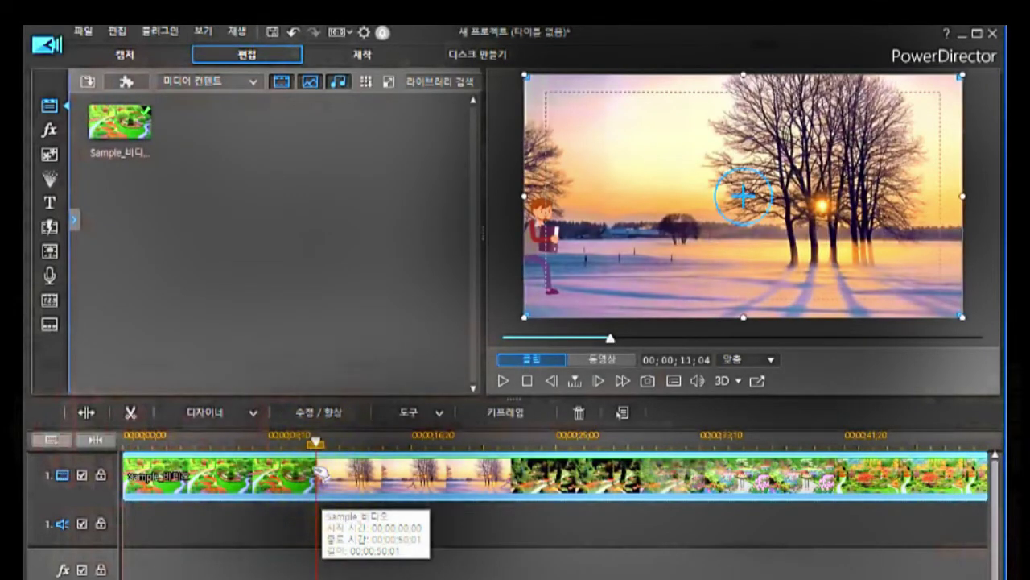
pyautogui.click(319, 450)
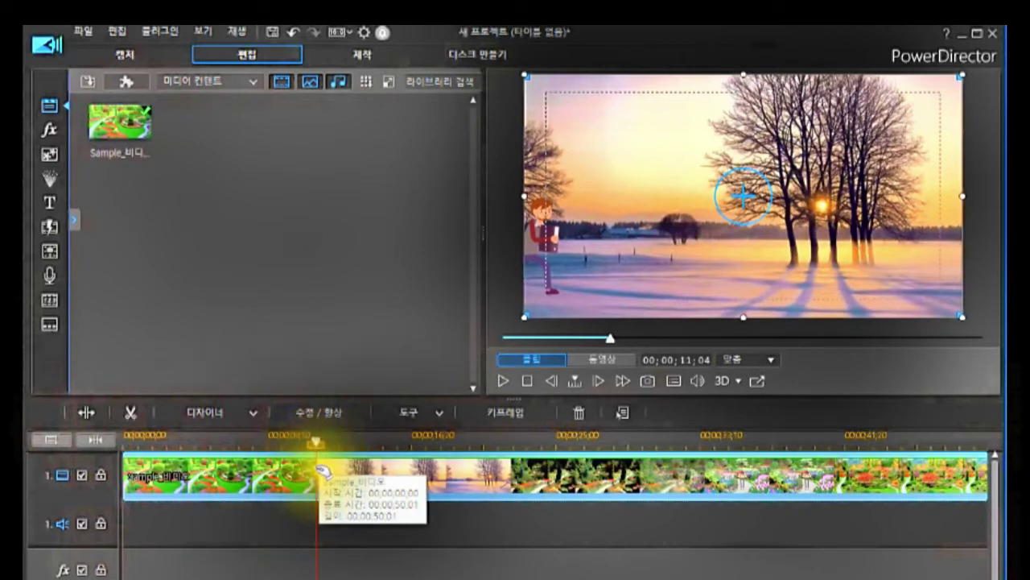
pyautogui.rightClick(322, 471)
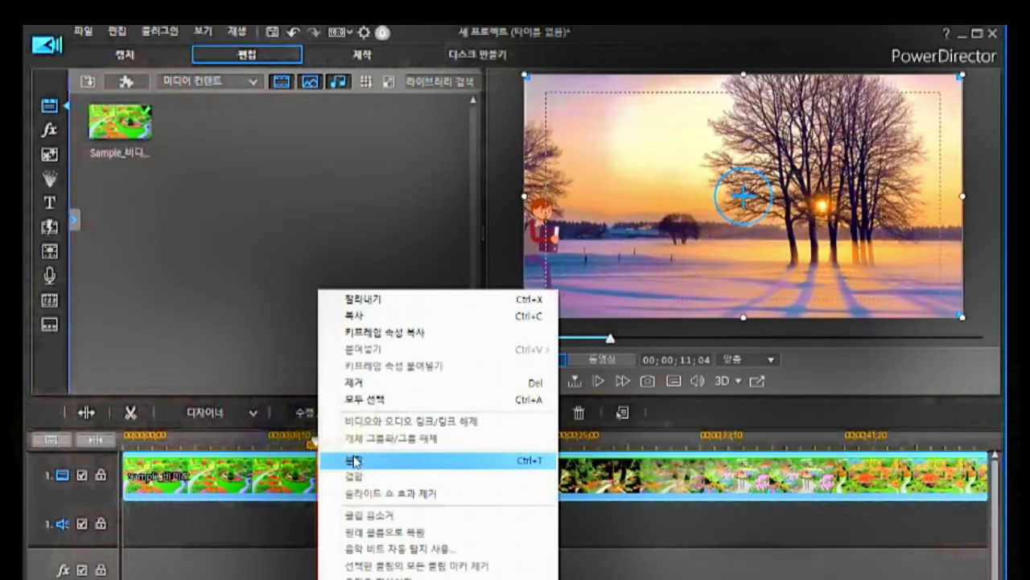
pyautogui.click(354, 461)
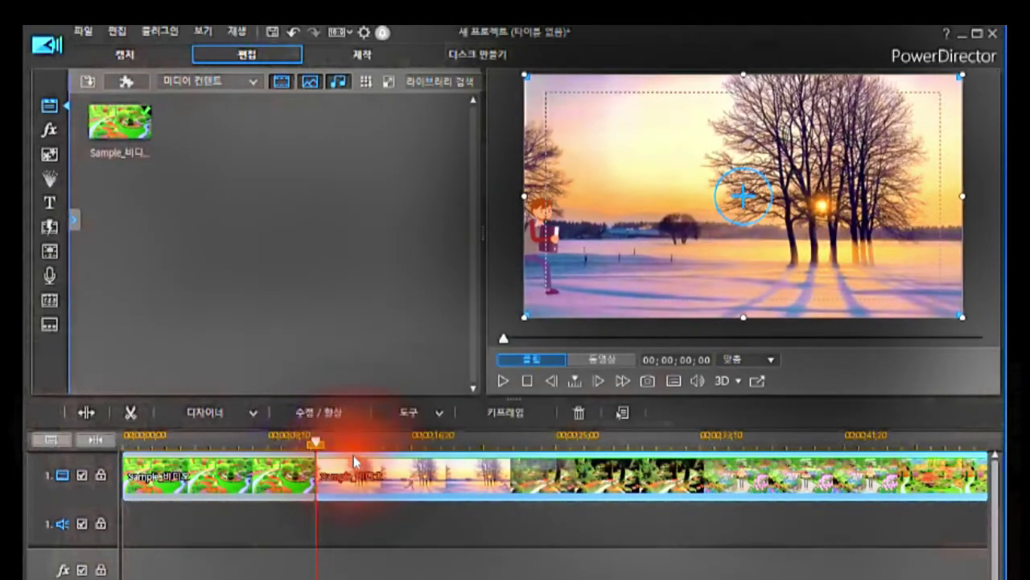
# Find the end of the boy's winter scene and split the second clip there, at 00:00:19:02 on the timeline.
pyautogui.click(511, 456)
pyautogui.click(510, 439)
pyautogui.click(500, 442)
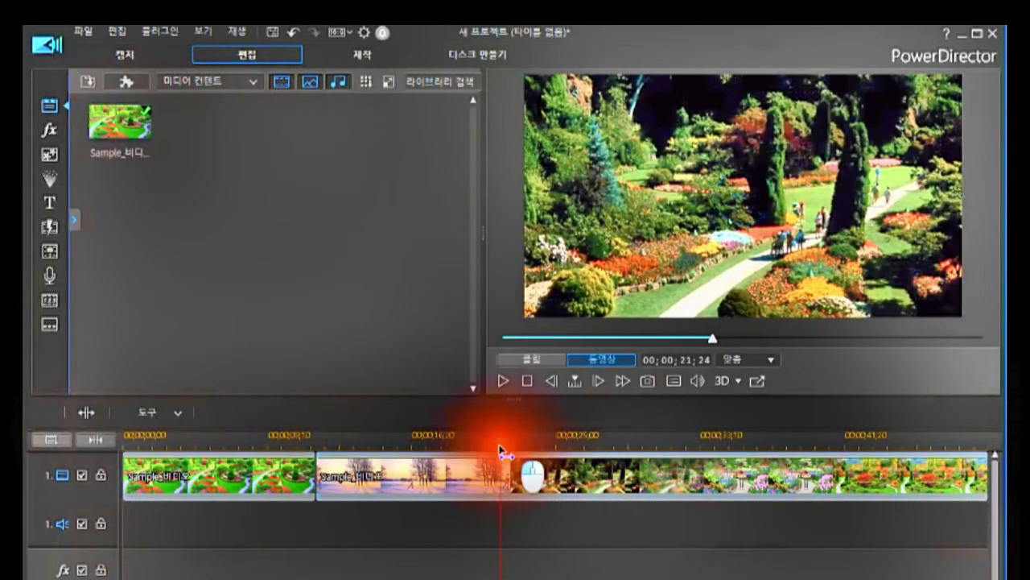
pyautogui.click(459, 459)
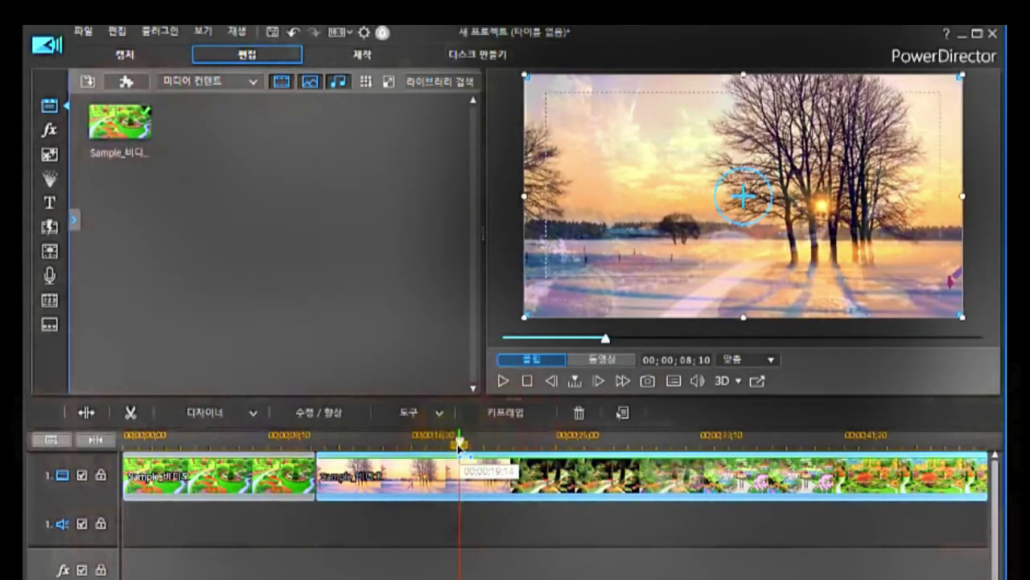
pyautogui.click(456, 446)
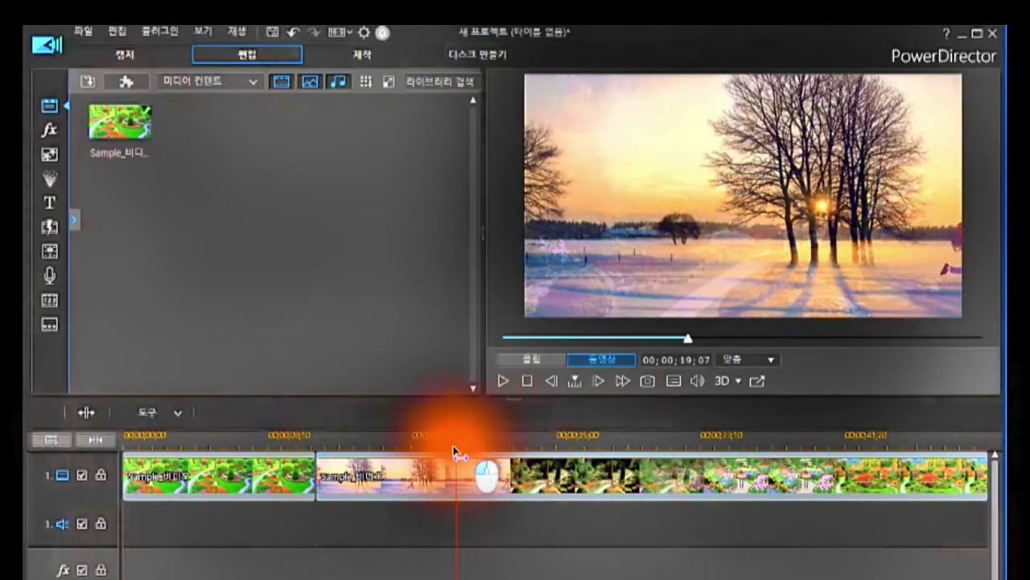
pyautogui.click(454, 463)
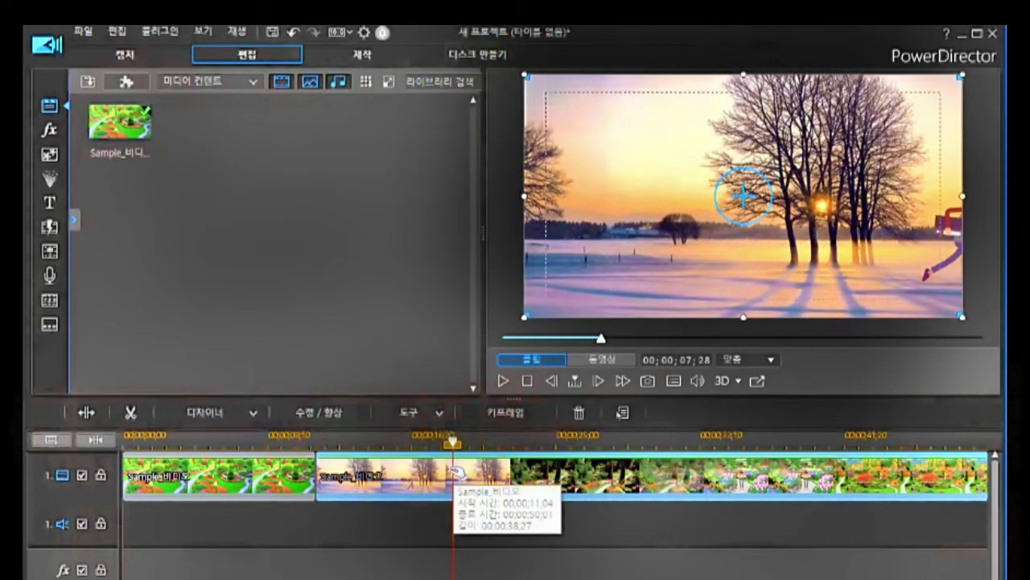
pyautogui.click(457, 467)
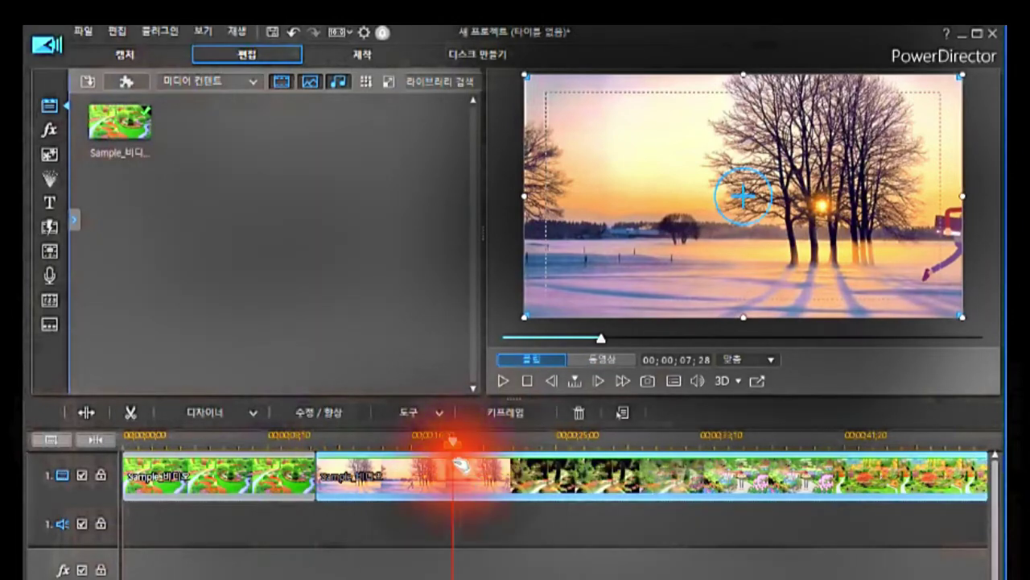
pyautogui.rightClick(459, 466)
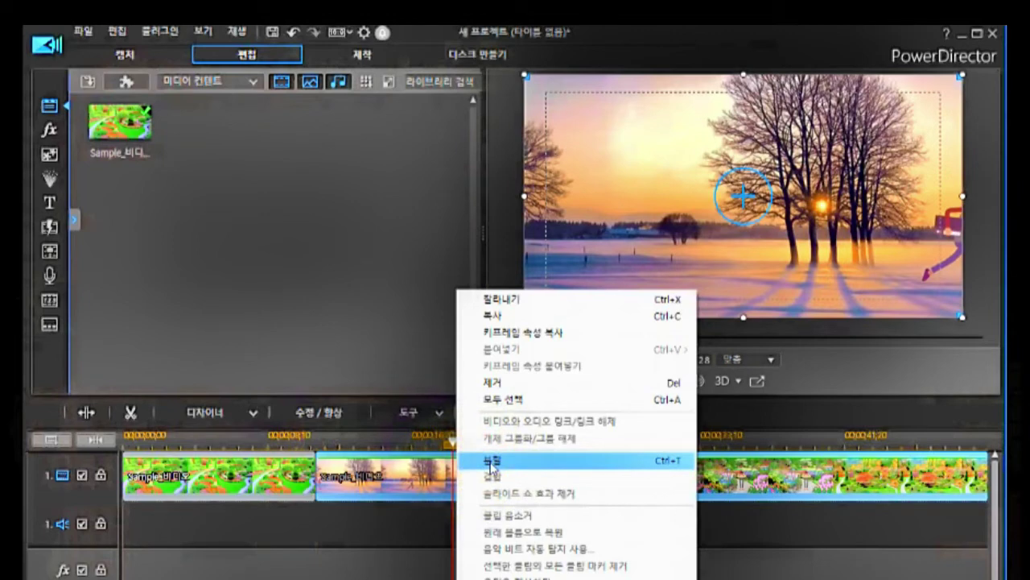
pyautogui.click(489, 462)
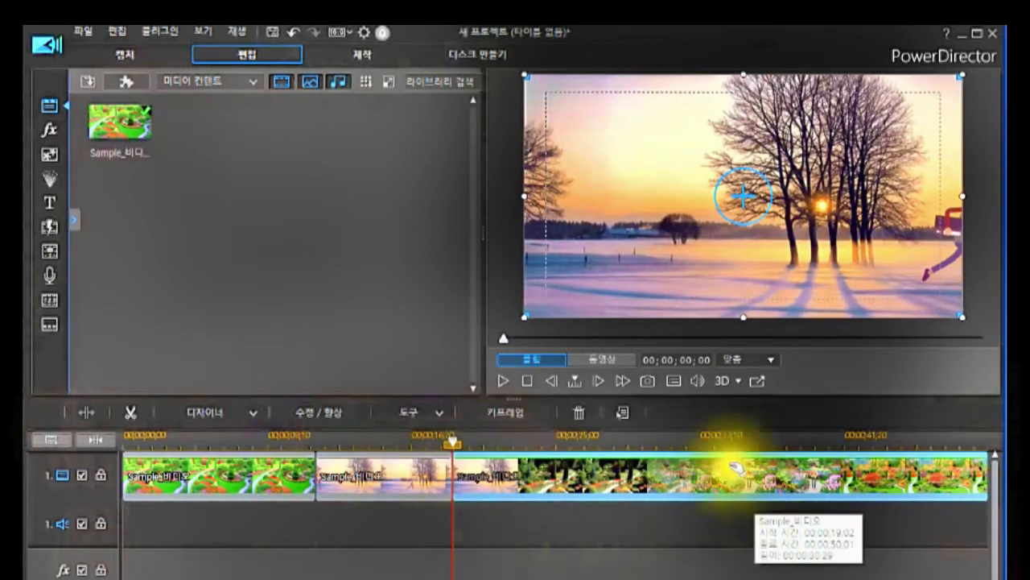
# Split the last clip at clip time 00:00:11:17, at the start of the woman's tulip garden scene.
pyautogui.click(723, 439)
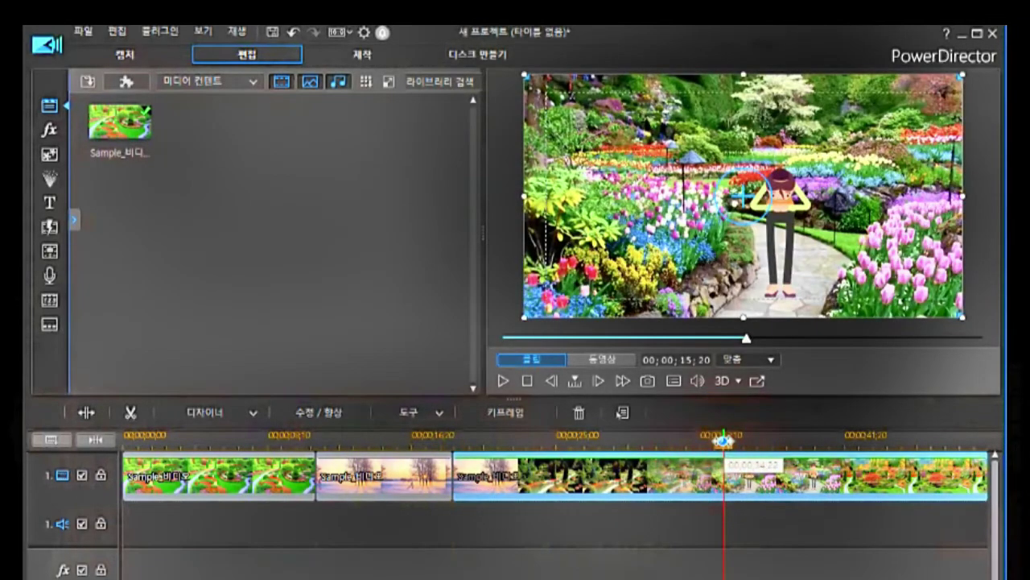
pyautogui.moveTo(725, 438); pyautogui.dragTo(653, 519)
pyautogui.click(664, 483)
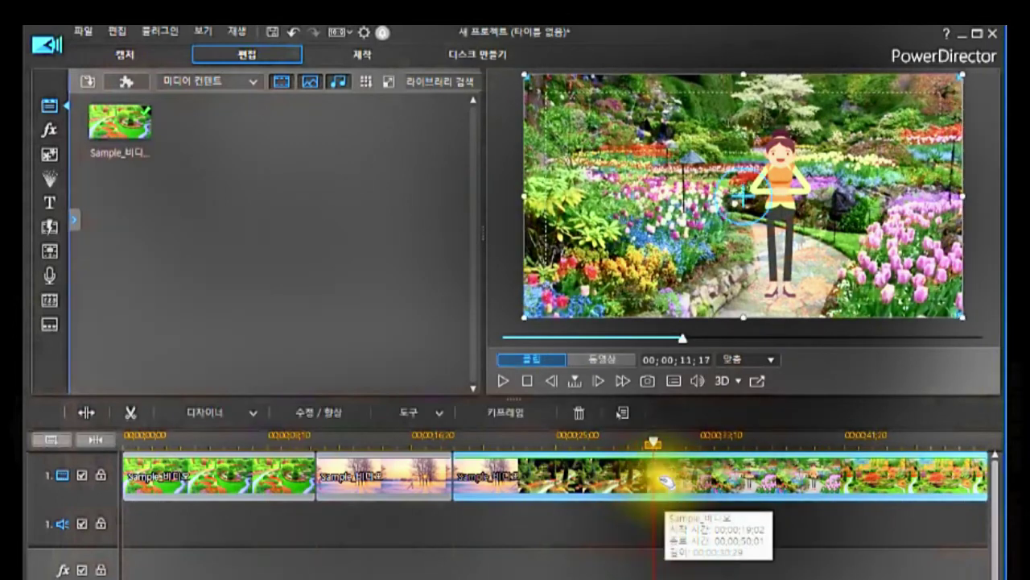
pyautogui.click(663, 478)
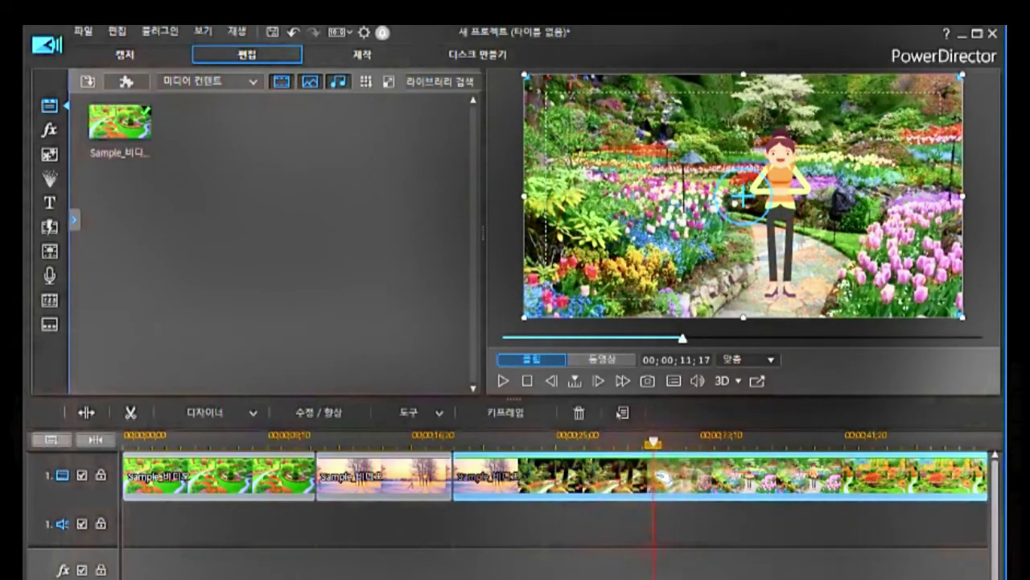
pyautogui.rightClick(661, 477)
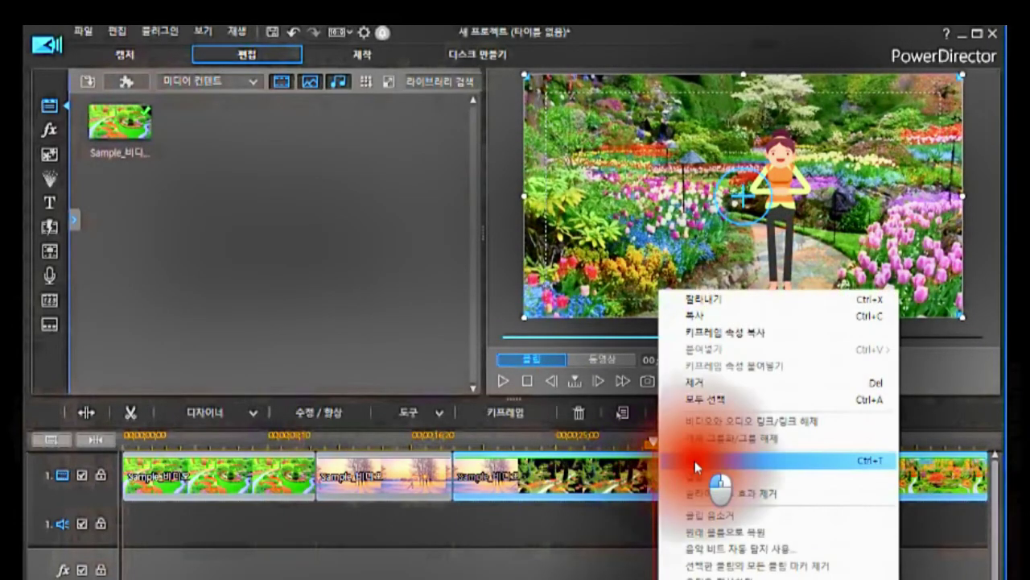
pyautogui.click(694, 461)
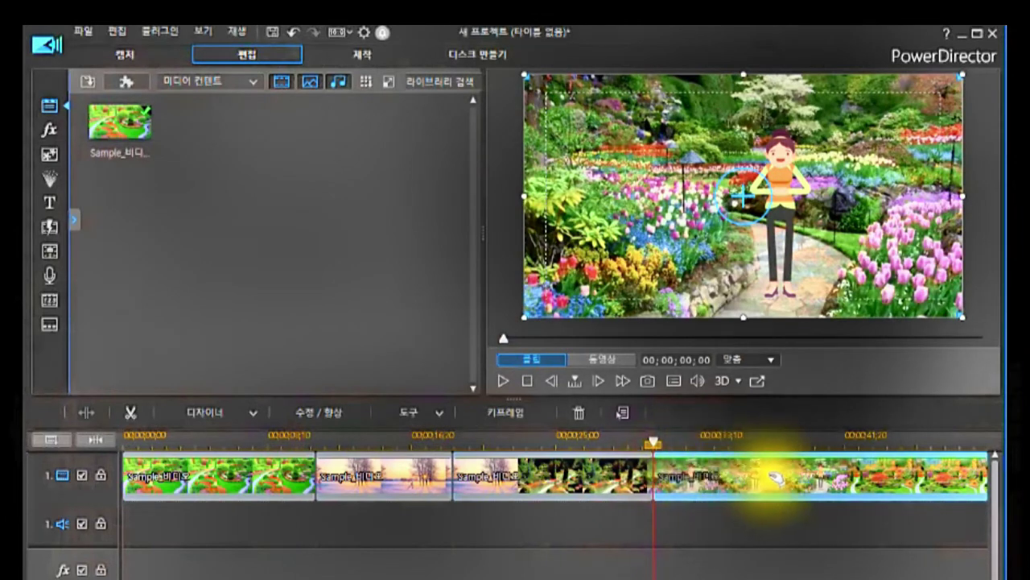
# Find the end of the woman's garden scene and split the last clip there, at clip time 00:00:08:28.
pyautogui.click(836, 441)
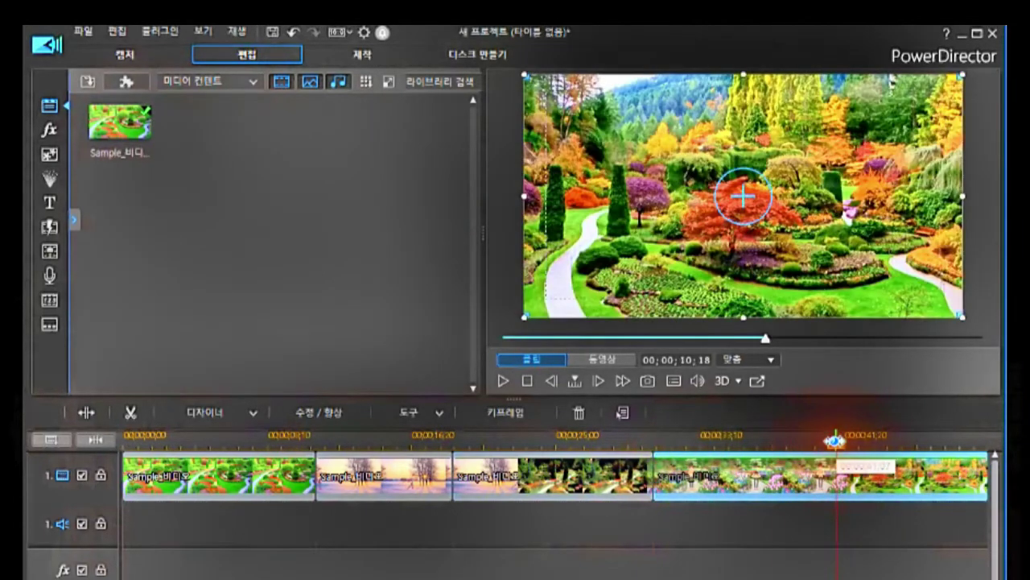
pyautogui.click(834, 440)
pyautogui.click(820, 444)
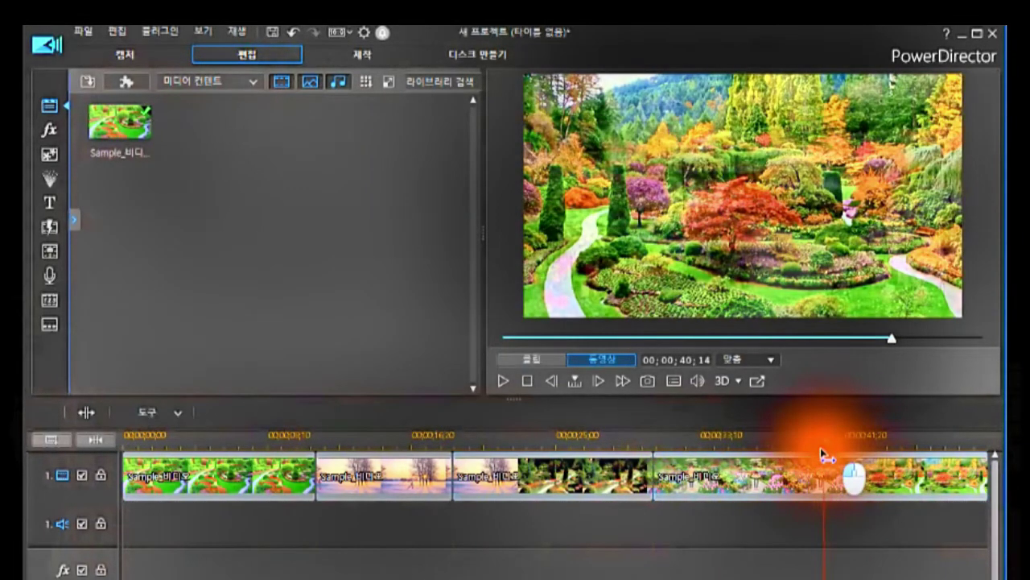
pyautogui.moveTo(819, 456); pyautogui.dragTo(807, 464)
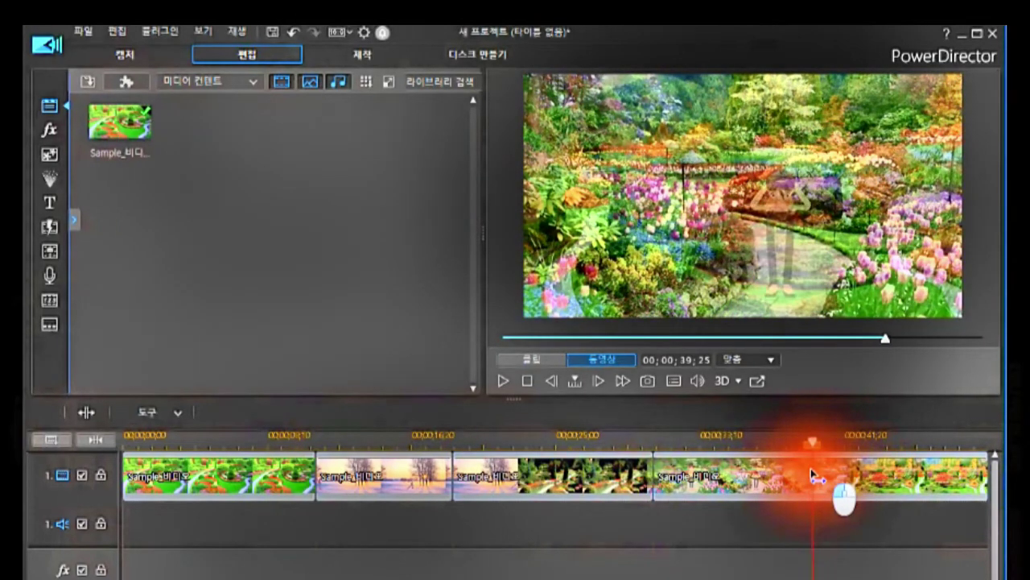
pyautogui.moveTo(809, 467); pyautogui.dragTo(806, 477)
pyautogui.click(805, 476)
pyautogui.rightClick(807, 475)
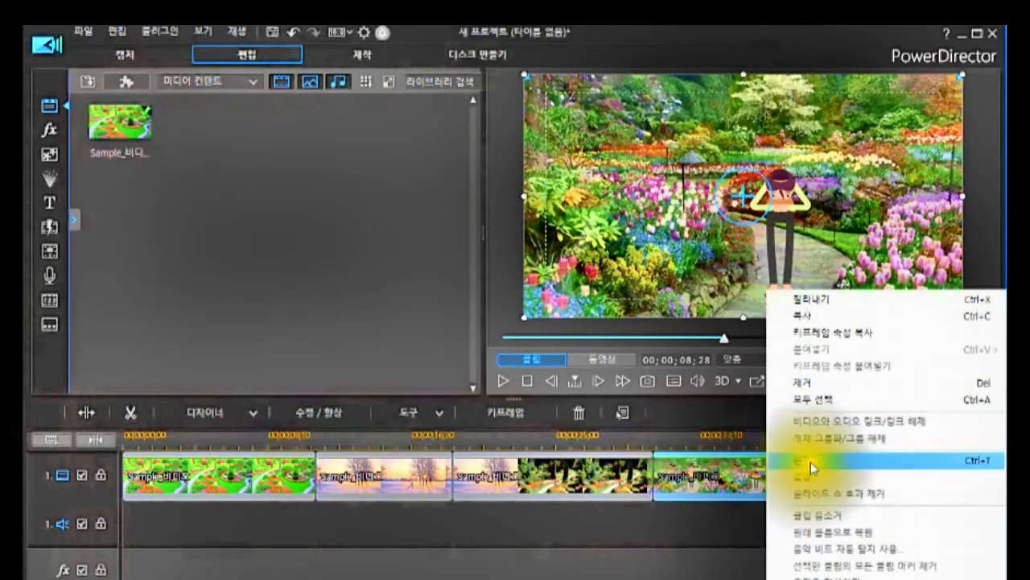
pyautogui.click(810, 461)
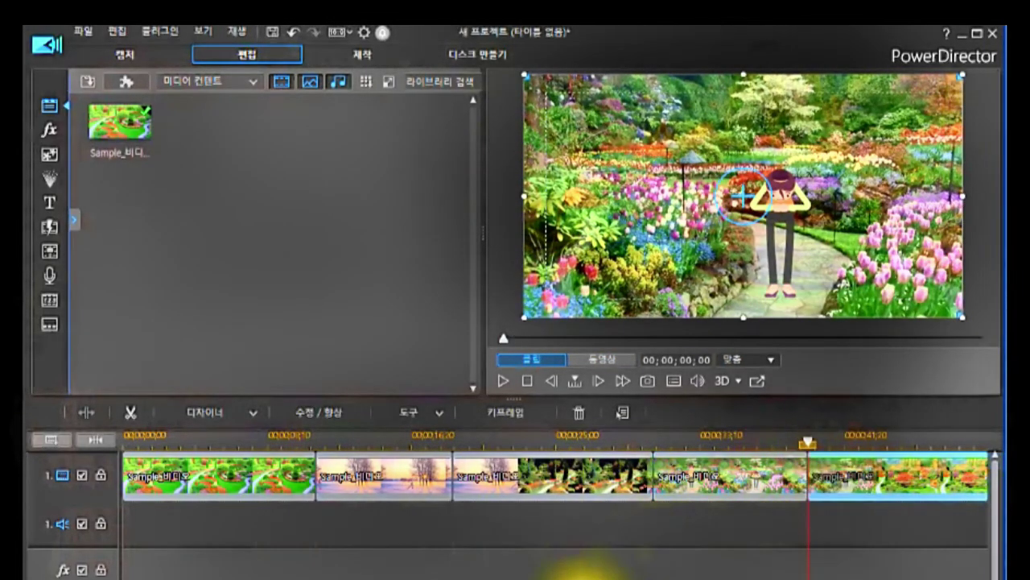
# Examine the split clips on the timeline to tell the winter and tulip garden scenes from the unwanted pieces.
pyautogui.click(391, 463)
pyautogui.click(394, 449)
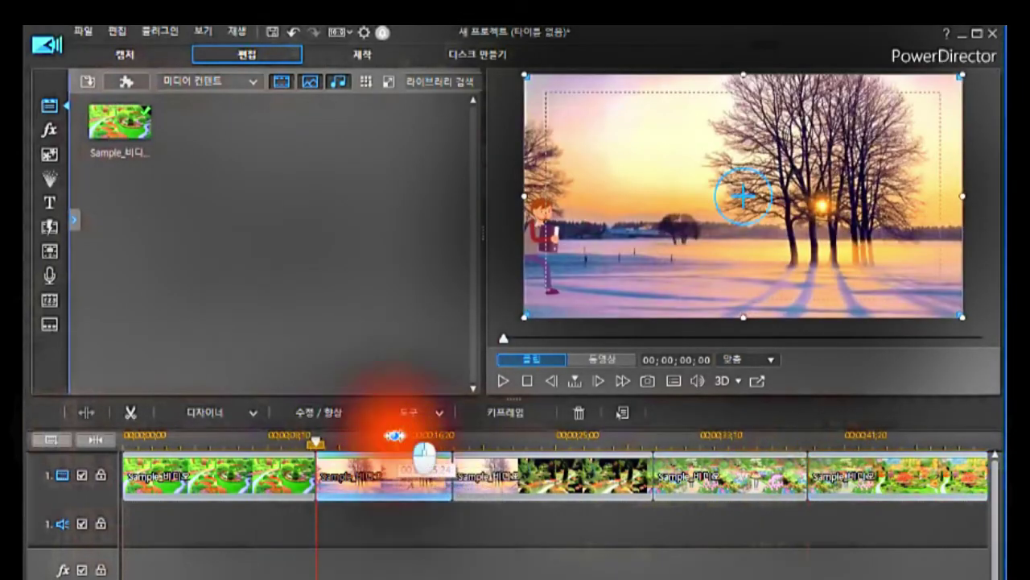
pyautogui.click(725, 466)
pyautogui.click(730, 440)
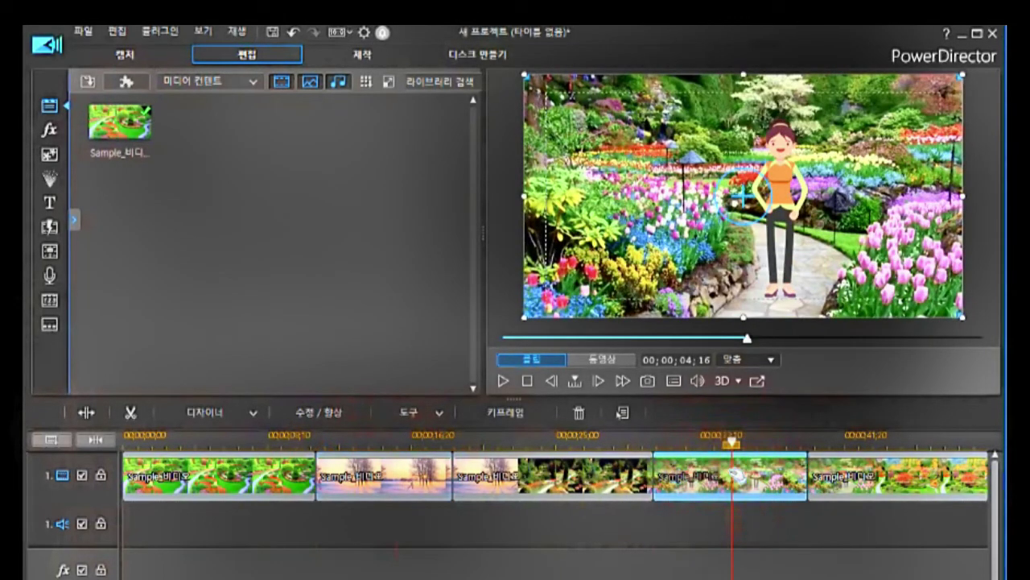
pyautogui.click(216, 478)
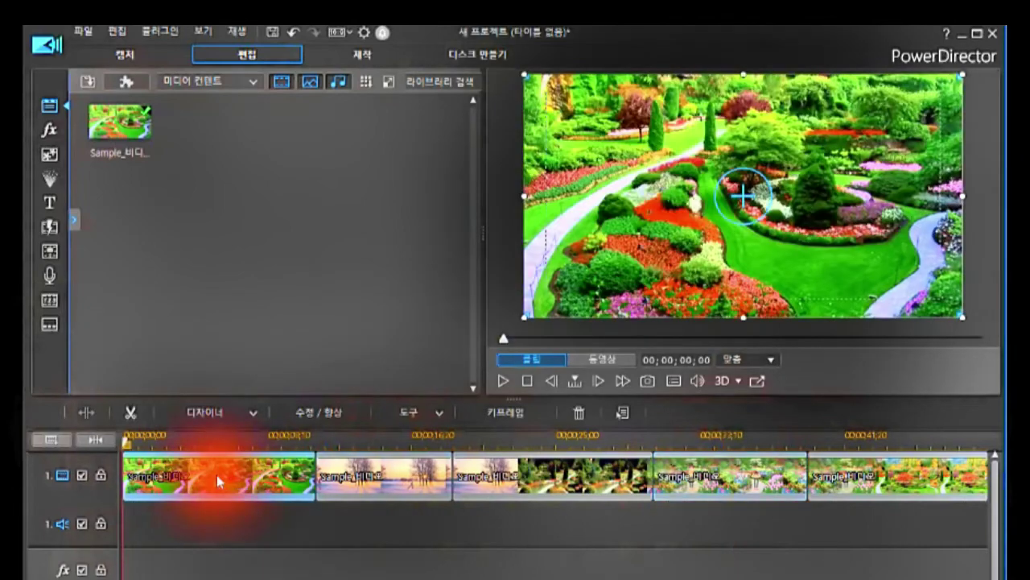
pyautogui.click(562, 476)
pyautogui.click(883, 471)
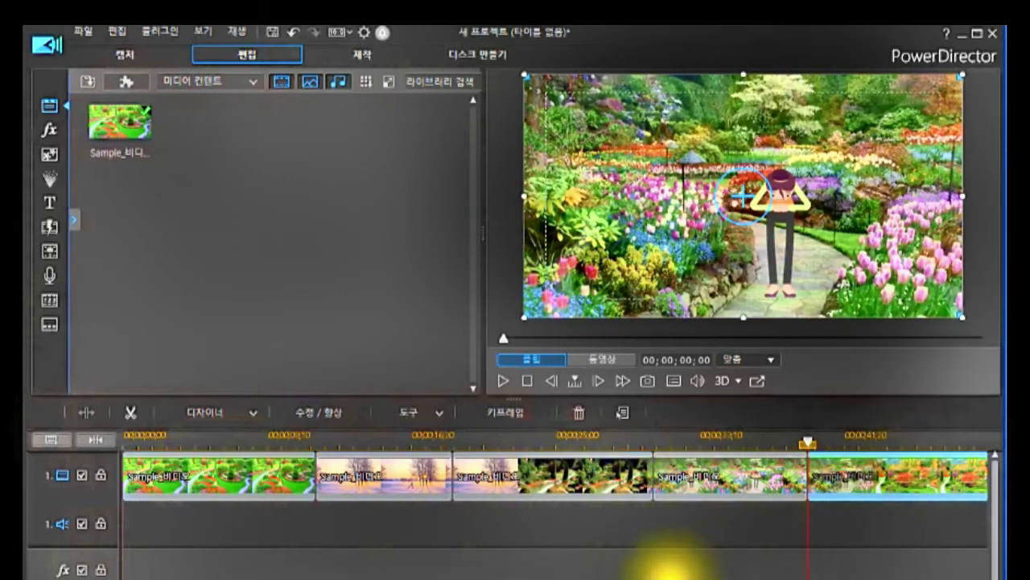
pyautogui.click(386, 452)
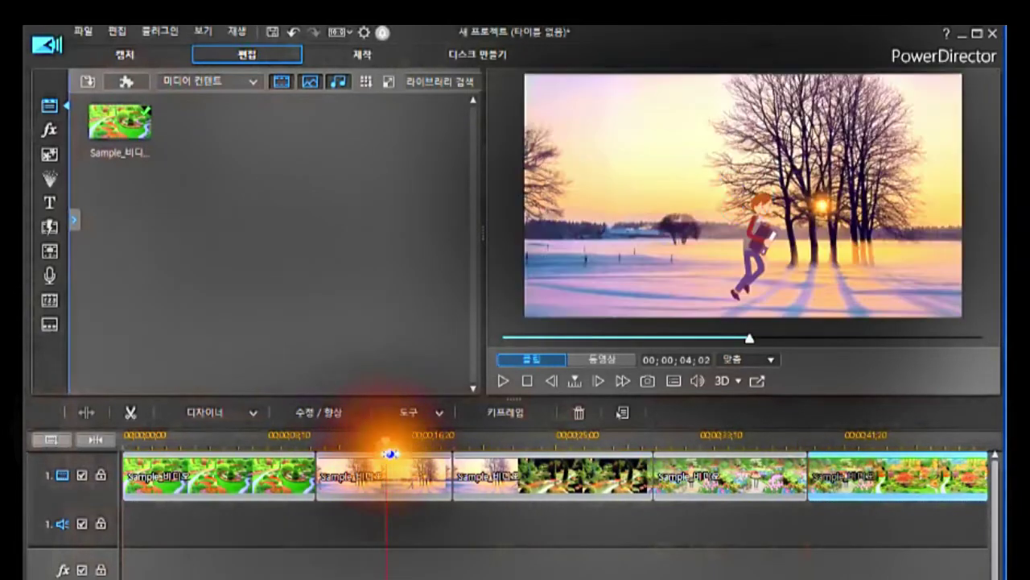
pyautogui.click(724, 440)
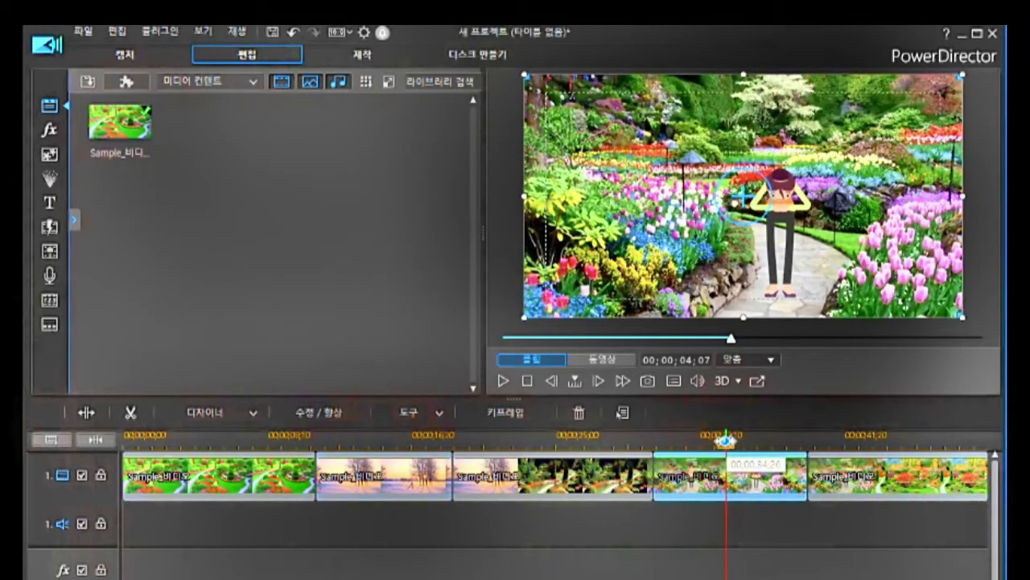
pyautogui.click(374, 481)
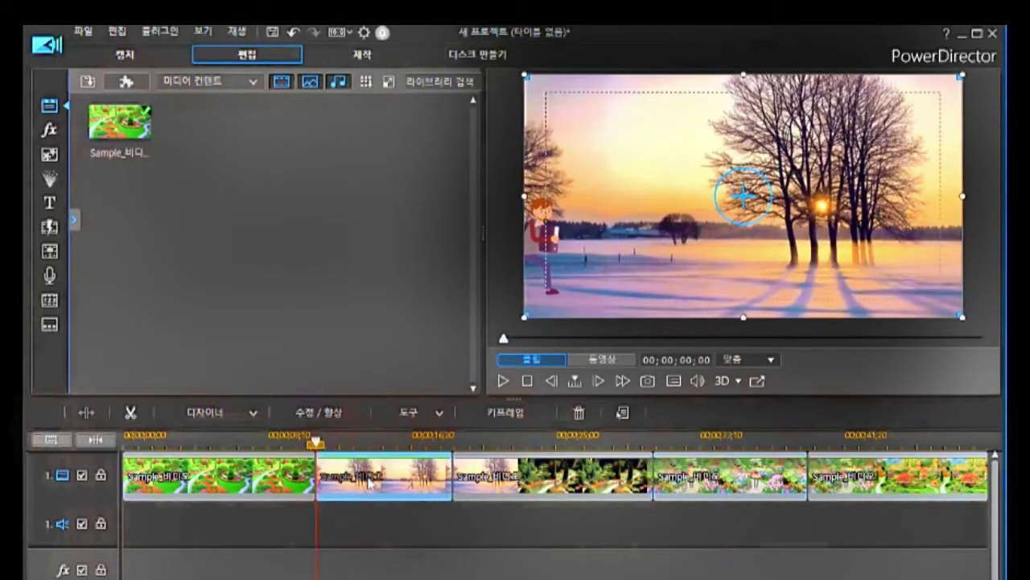
pyautogui.click(742, 481)
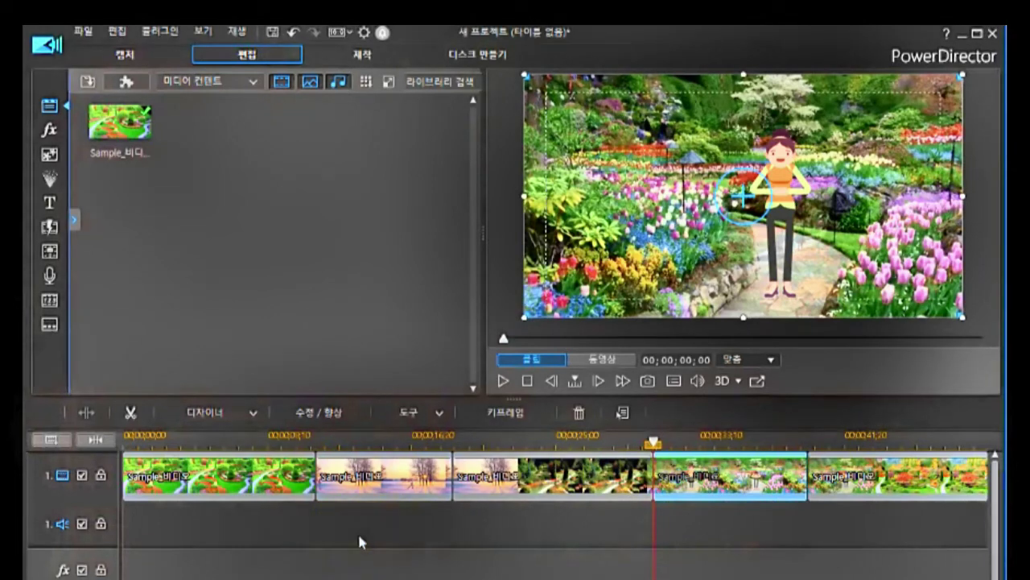
pyautogui.click(377, 481)
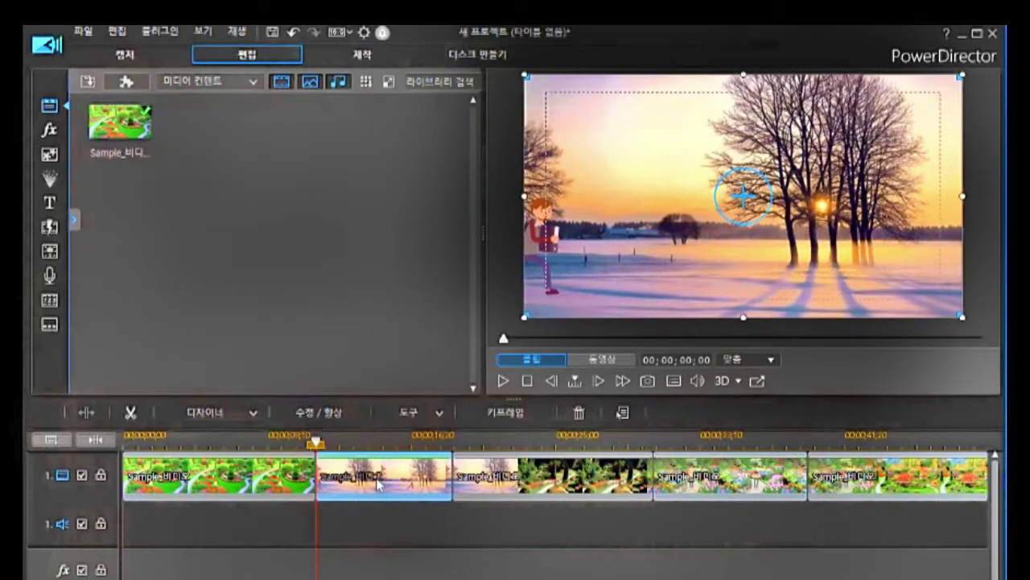
pyautogui.click(275, 473)
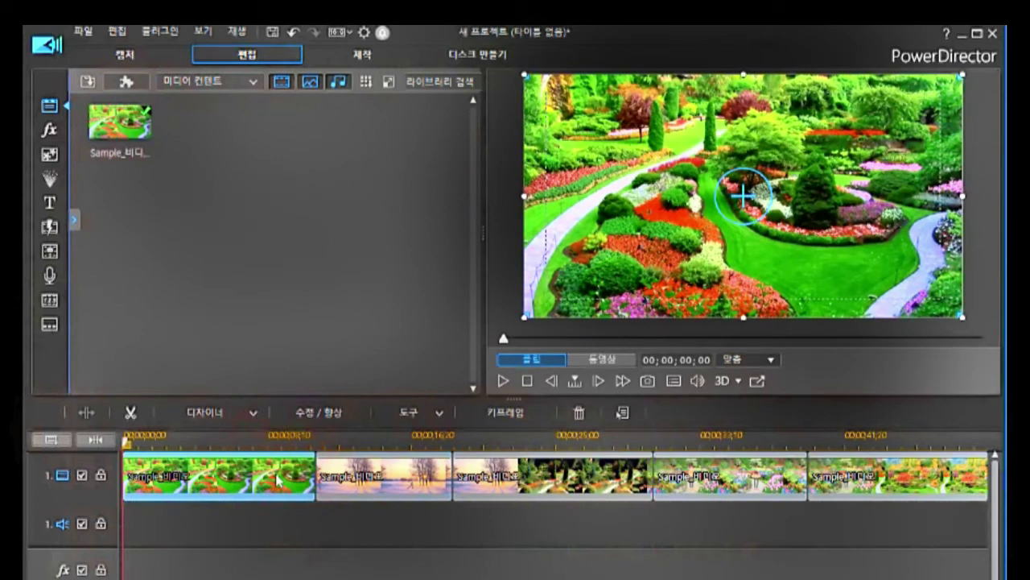
# Preview the last clip, the boy's winter clip and the woman's tulip garden clip on the timeline to confirm which scenes to keep.
pyautogui.click(876, 483)
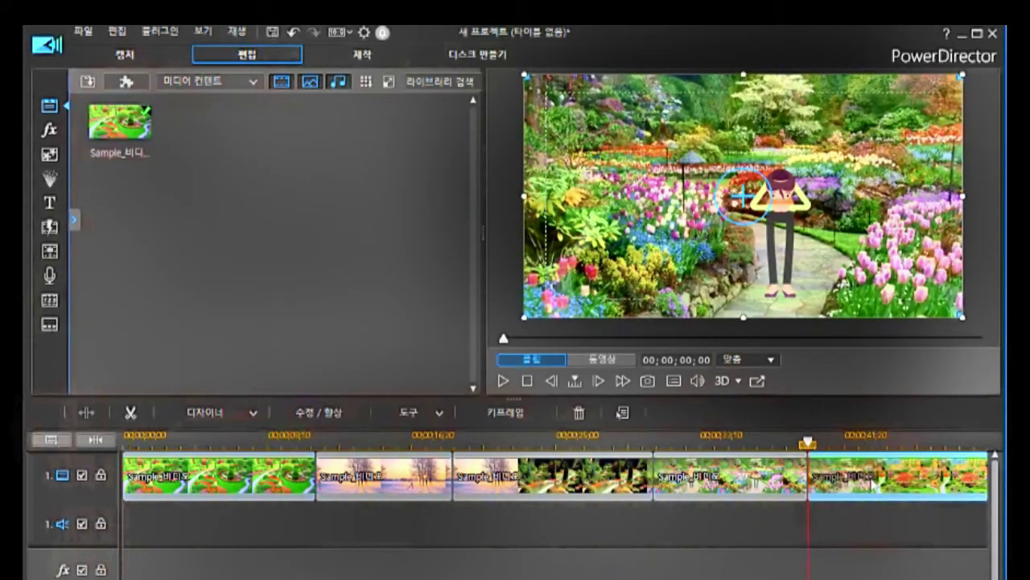
pyautogui.moveTo(257, 470)
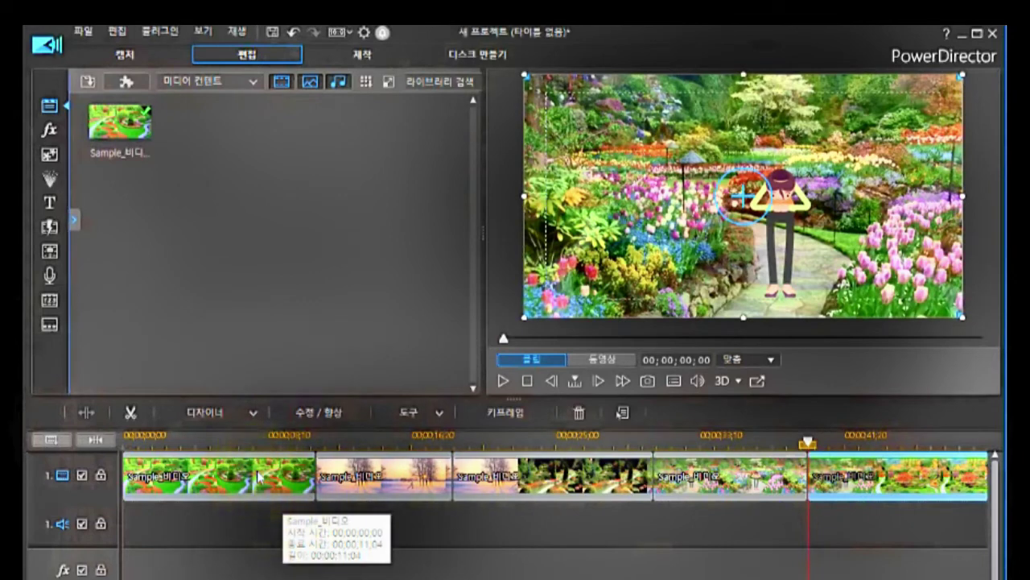
pyautogui.click(387, 443)
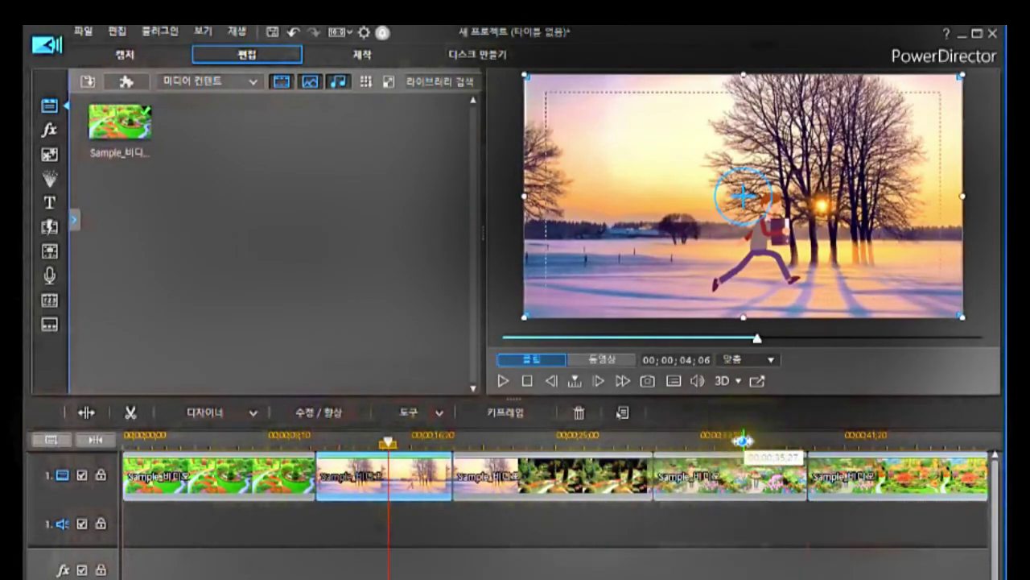
pyautogui.click(744, 440)
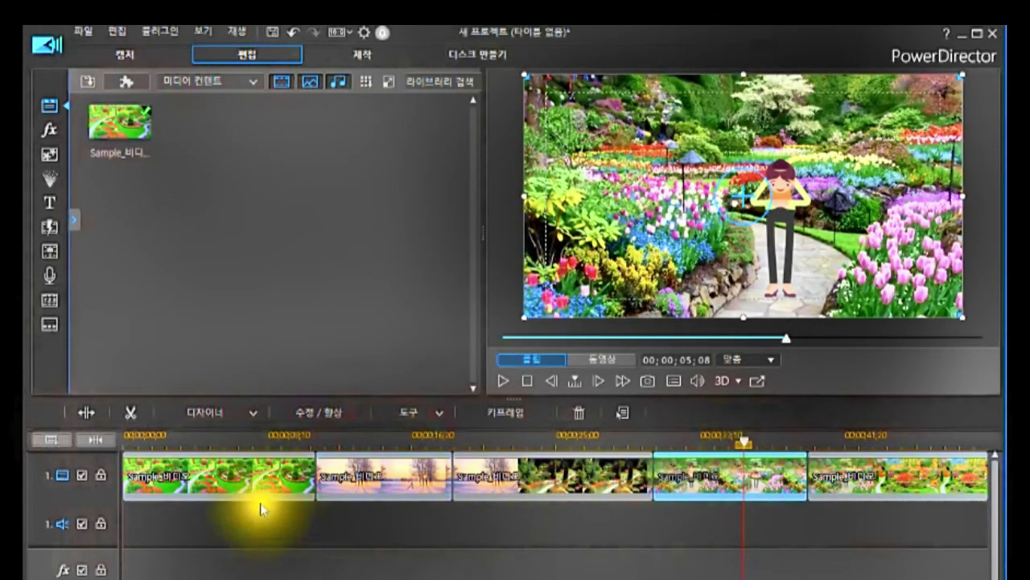
pyautogui.moveTo(252, 482)
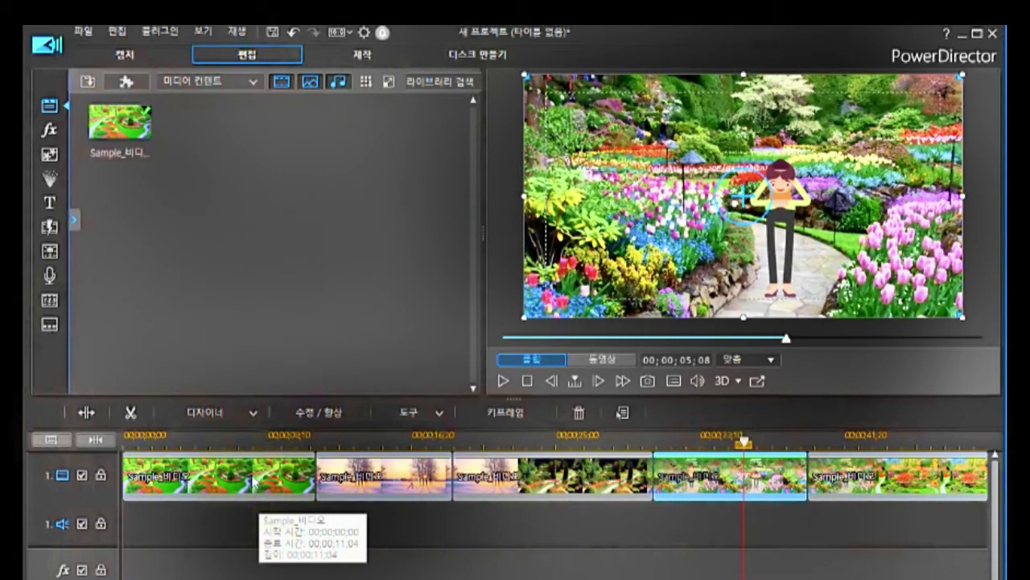
# Remove the first garden clip from the video track and fill the gap it leaves.
pyautogui.click(234, 481)
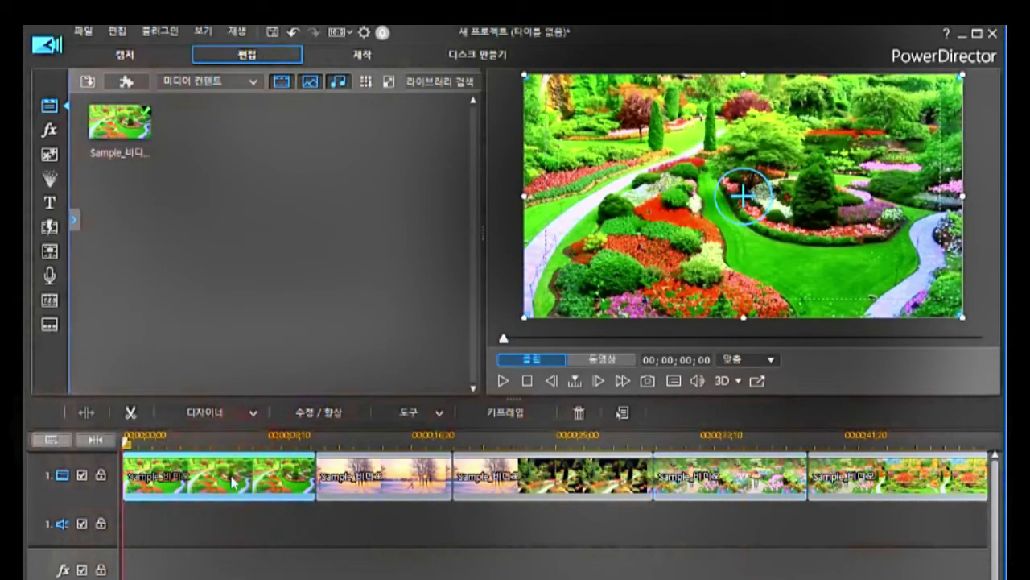
pyautogui.click(235, 487)
pyautogui.press('Delete')
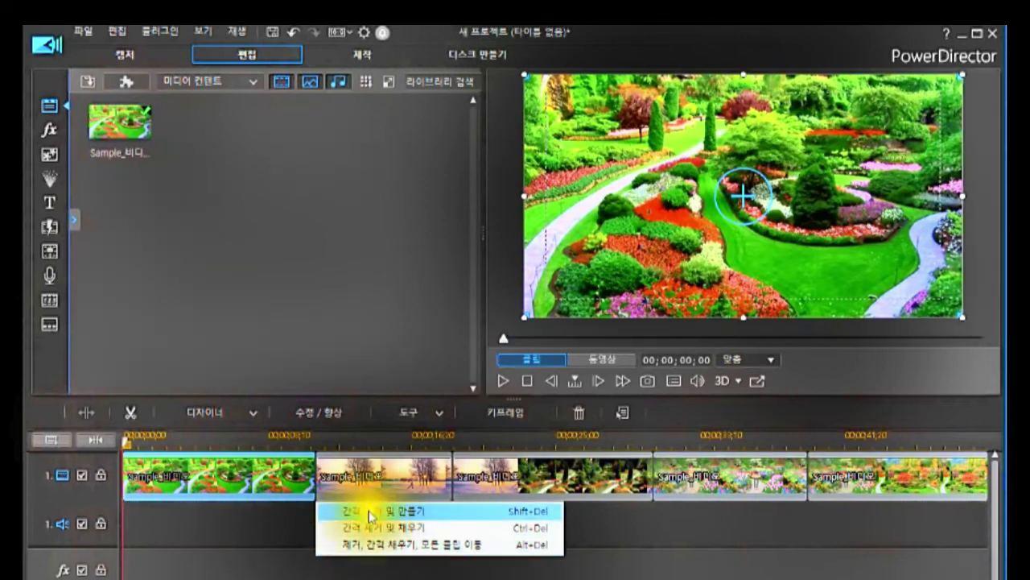
pyautogui.click(370, 528)
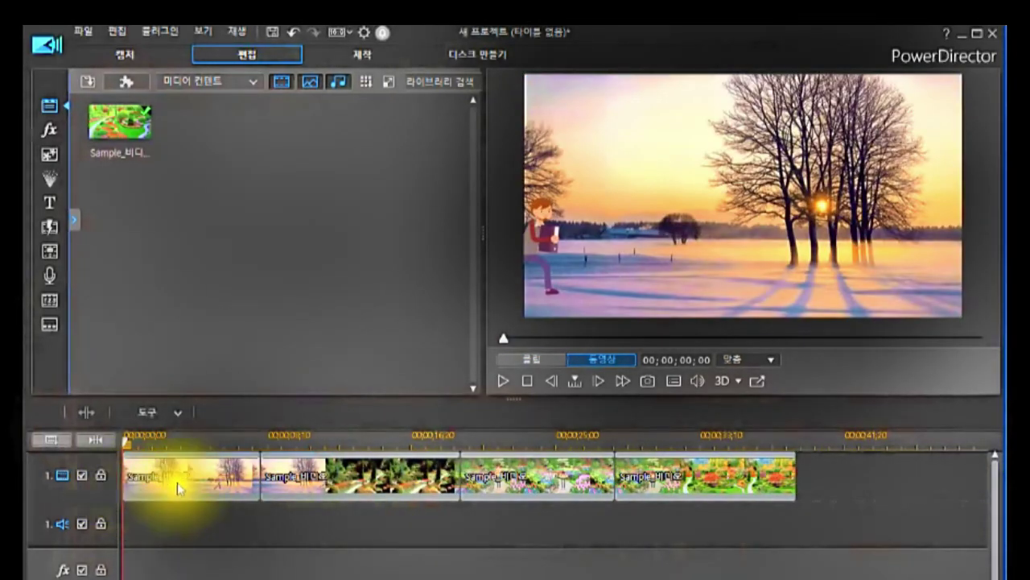
# Remove the unwanted dark garden clip between the winter and tulip garden scenes and fill the gap.
pyautogui.click(226, 439)
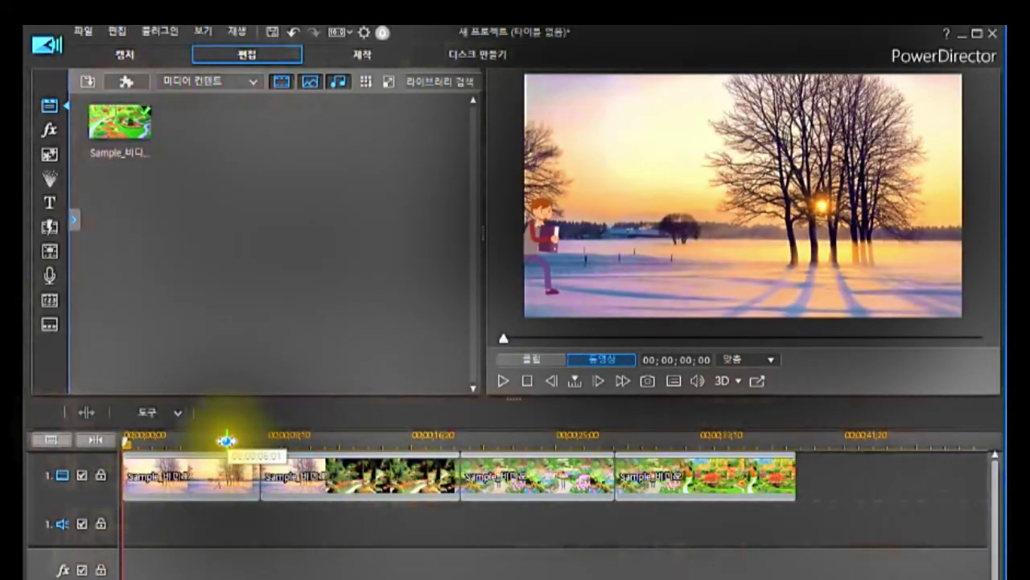
pyautogui.click(367, 438)
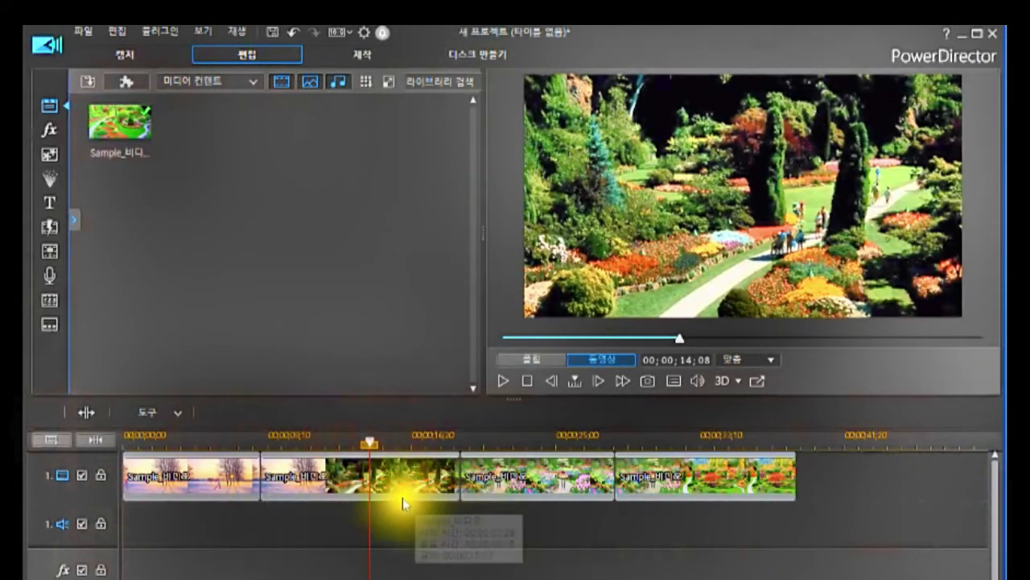
pyautogui.click(211, 439)
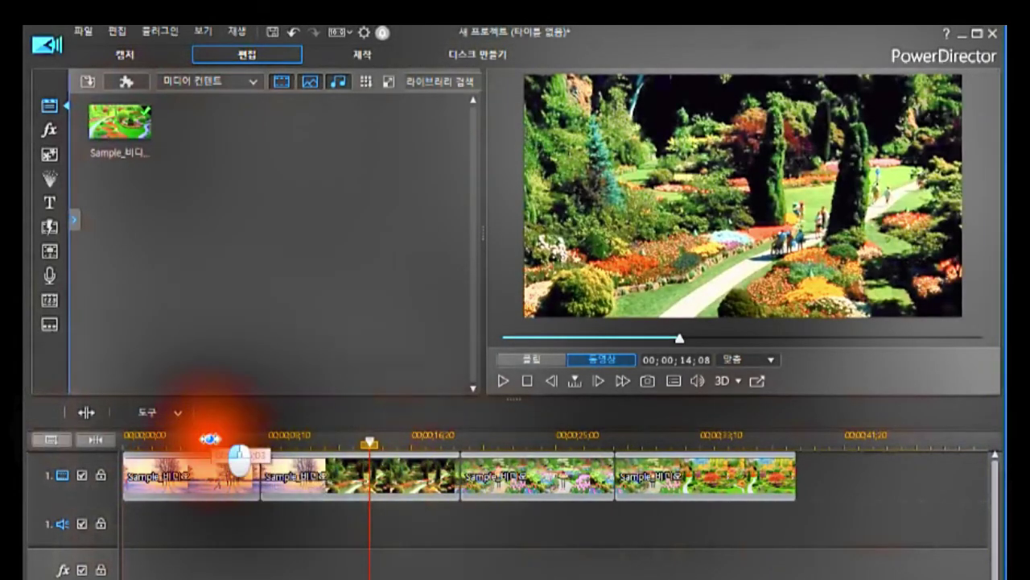
pyautogui.click(345, 442)
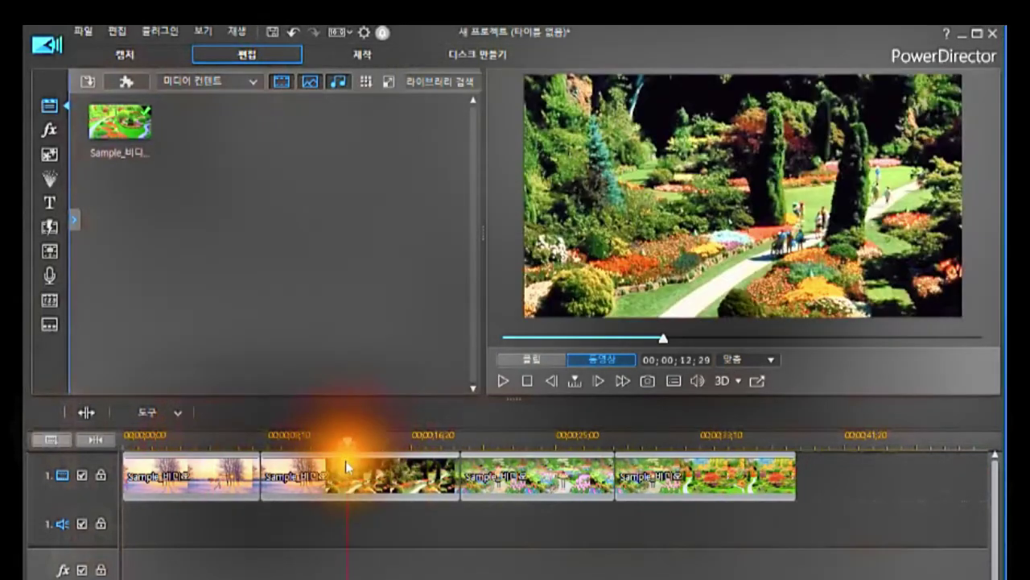
pyautogui.click(348, 475)
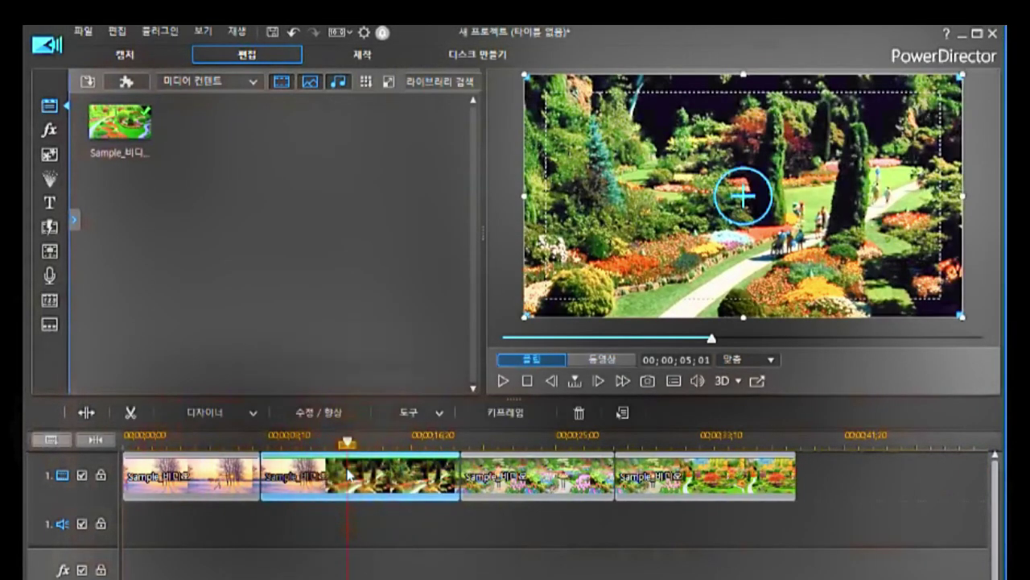
pyautogui.press('Delete')
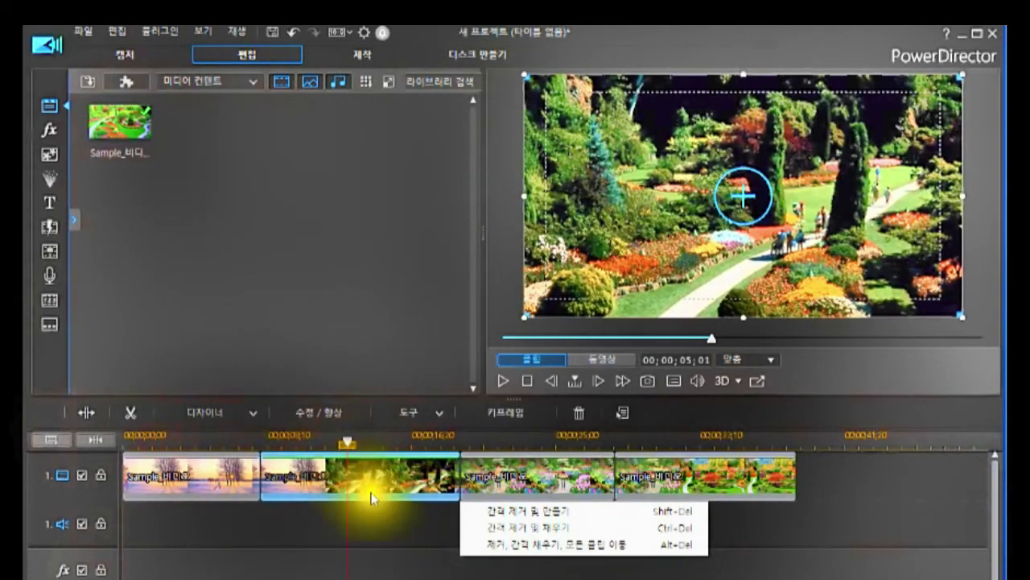
pyautogui.click(506, 527)
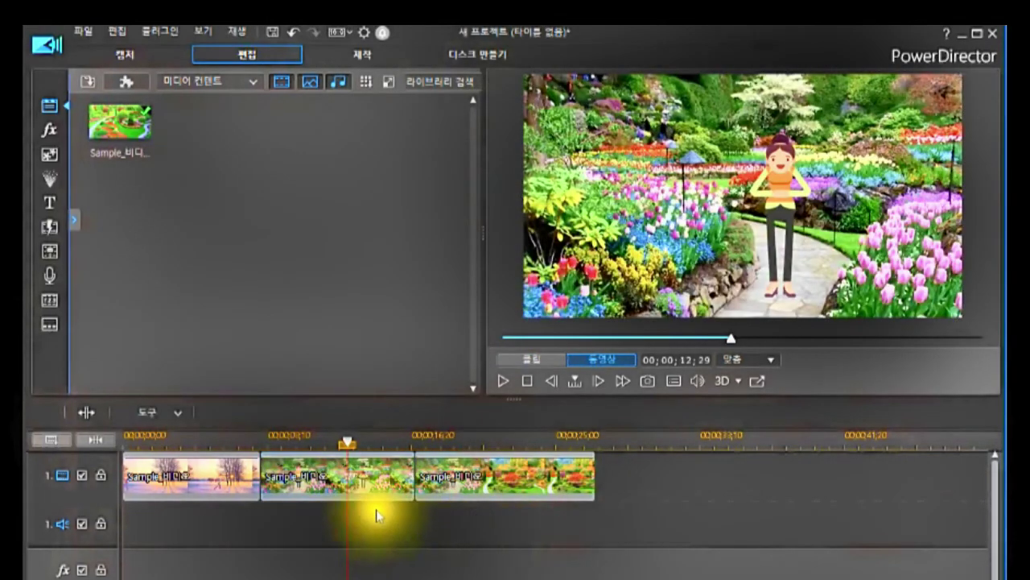
# Delete the unwanted last clip that follows the woman's tulip garden scene on the video track.
pyautogui.click(449, 473)
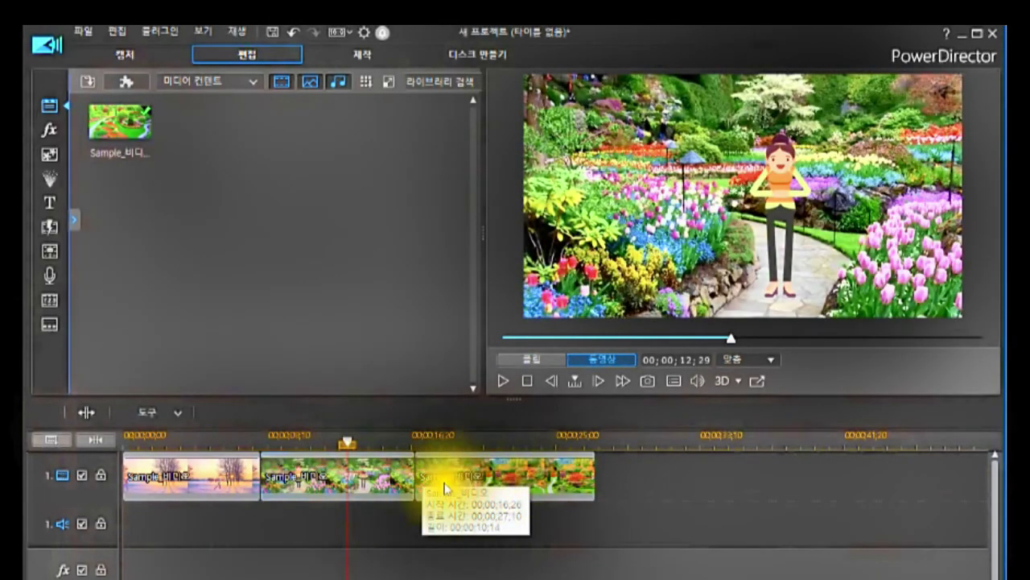
pyautogui.click(350, 481)
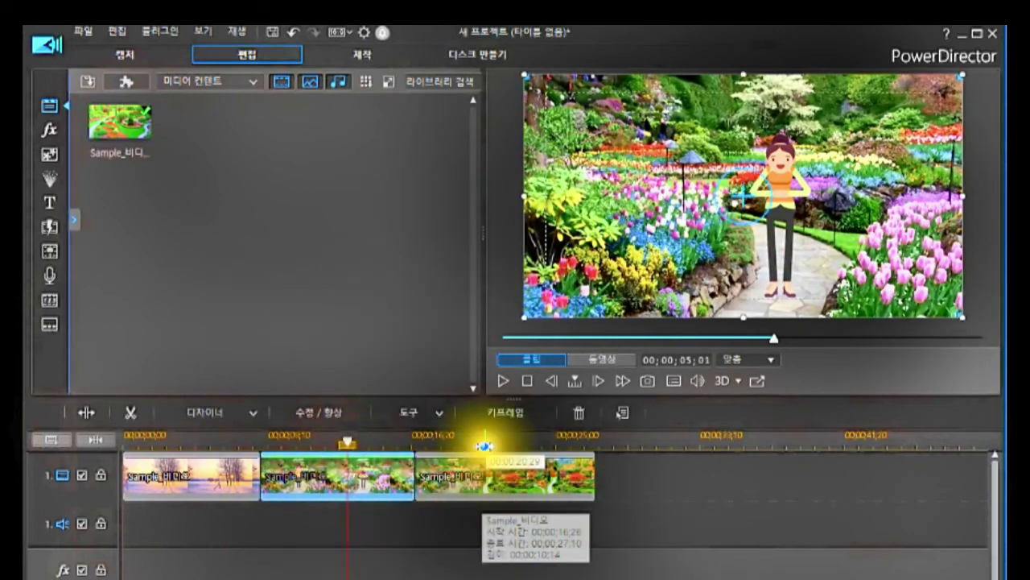
pyautogui.click(486, 441)
pyautogui.click(487, 478)
pyautogui.click(487, 477)
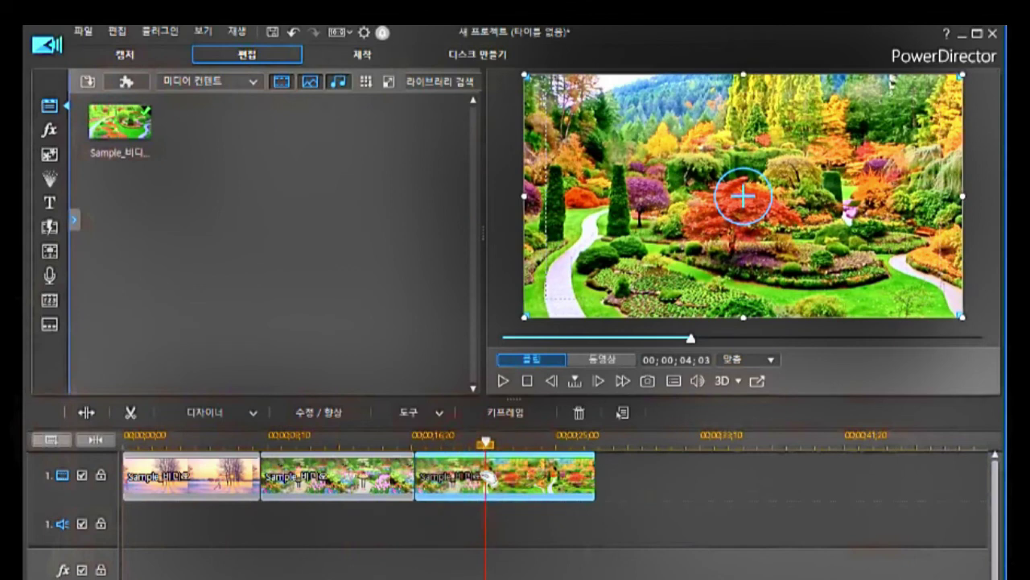
pyautogui.press('Delete')
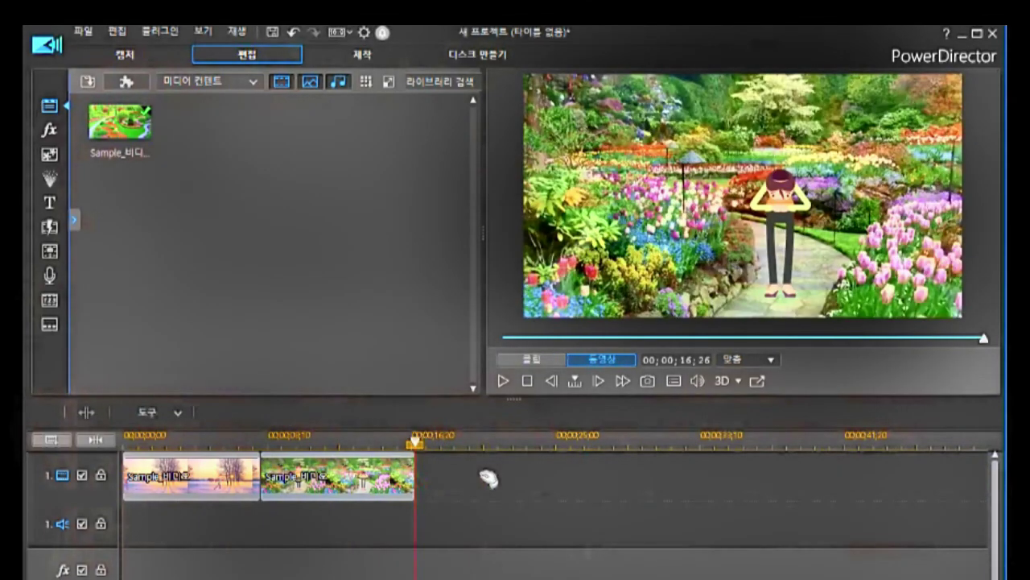
# Look up the Remove command among the tulip garden clip's options without applying it, and review the two remaining scene clips.
pyautogui.click(357, 479)
pyautogui.rightClick(359, 481)
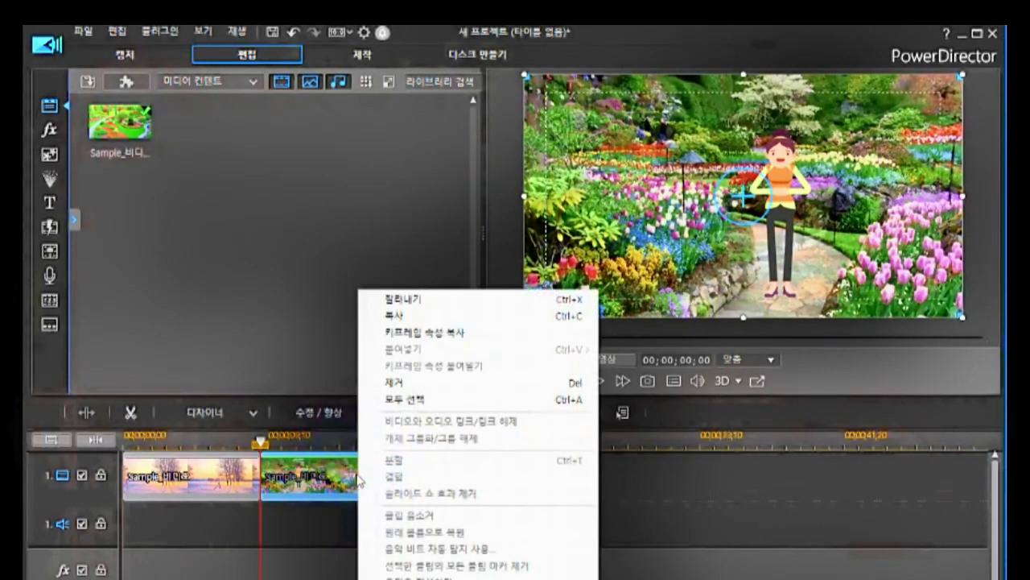
pyautogui.click(326, 476)
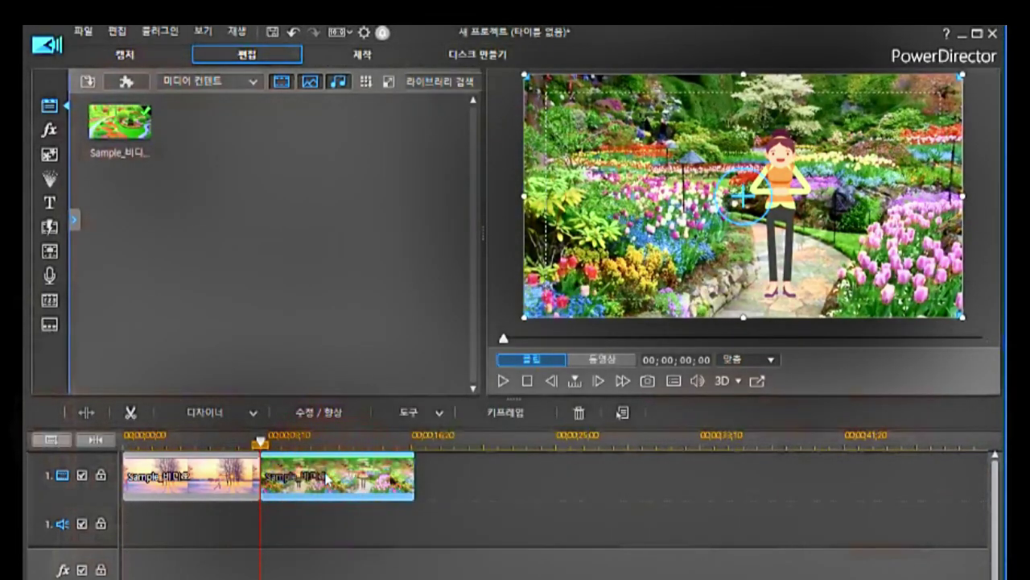
pyautogui.rightClick(326, 478)
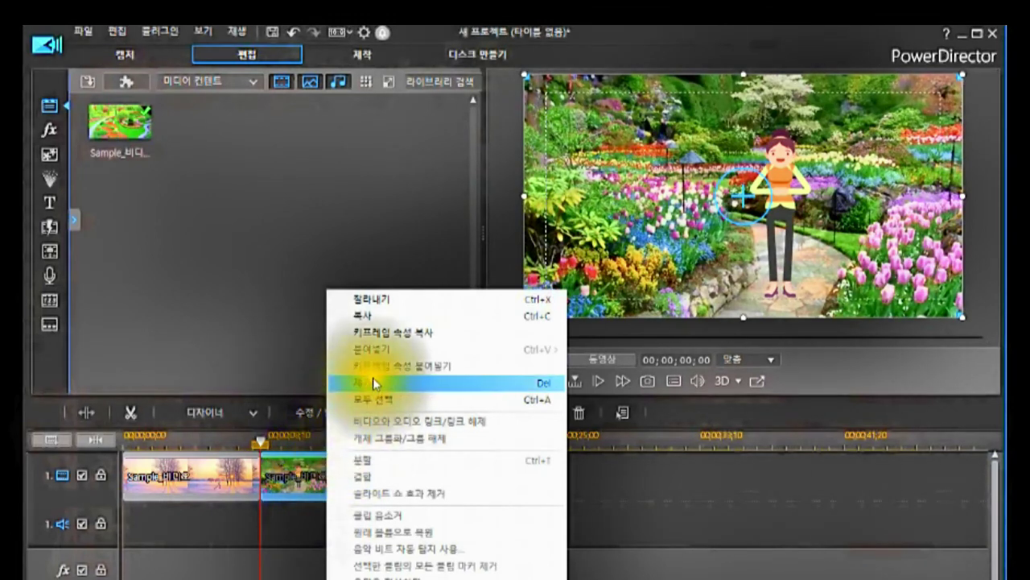
pyautogui.click(301, 483)
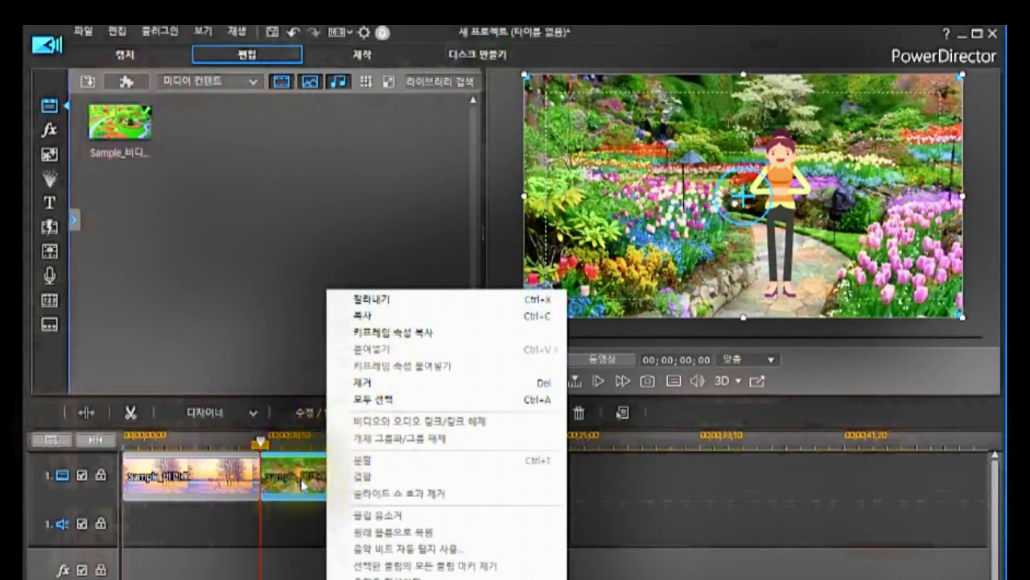
pyautogui.click(302, 483)
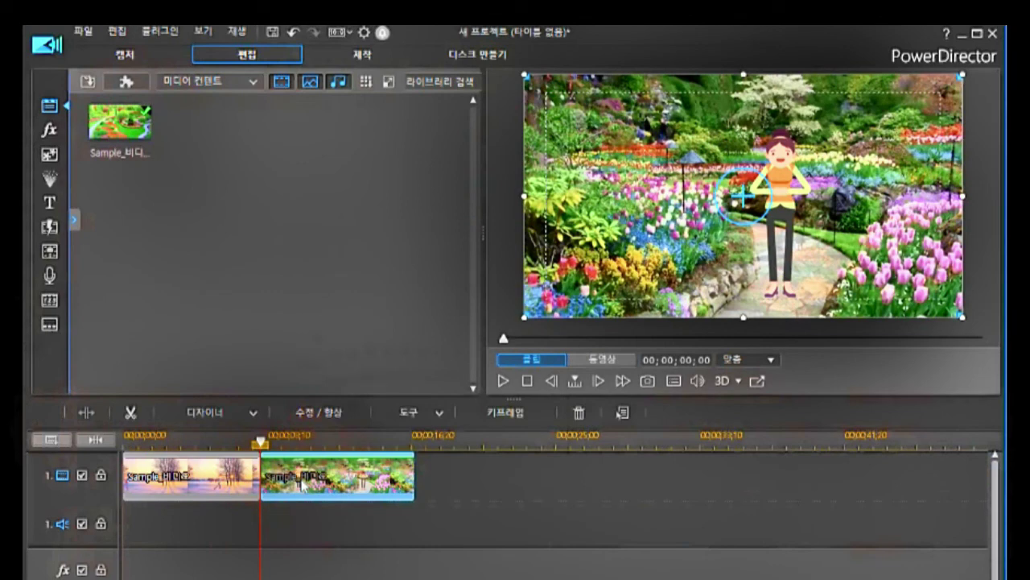
pyautogui.click(269, 517)
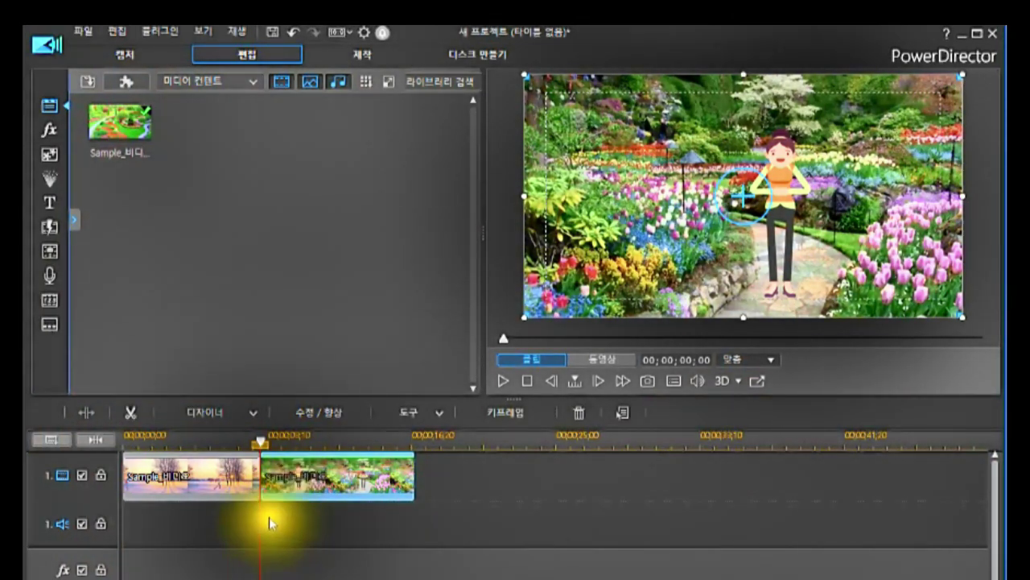
pyautogui.click(217, 476)
pyautogui.click(322, 481)
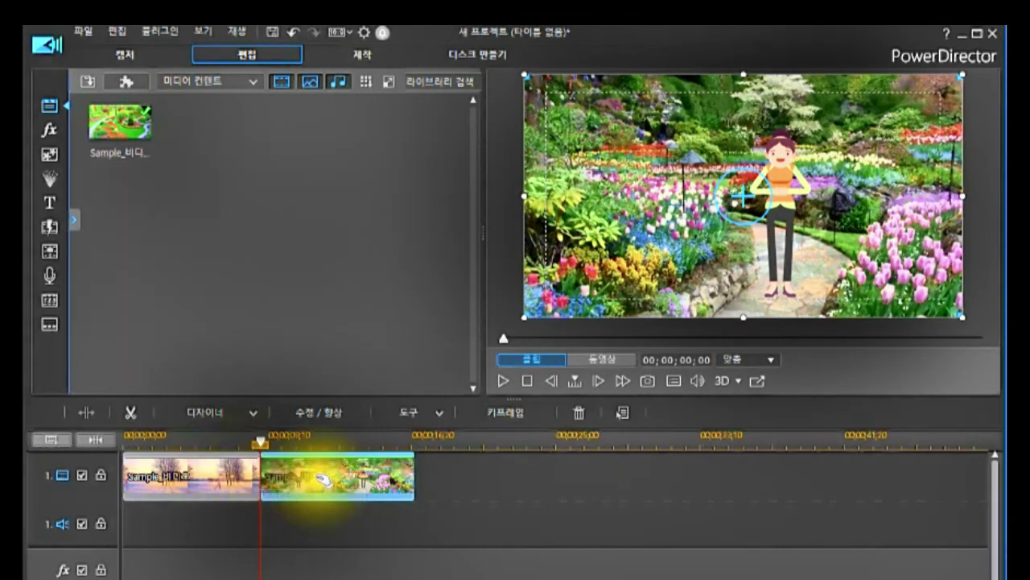